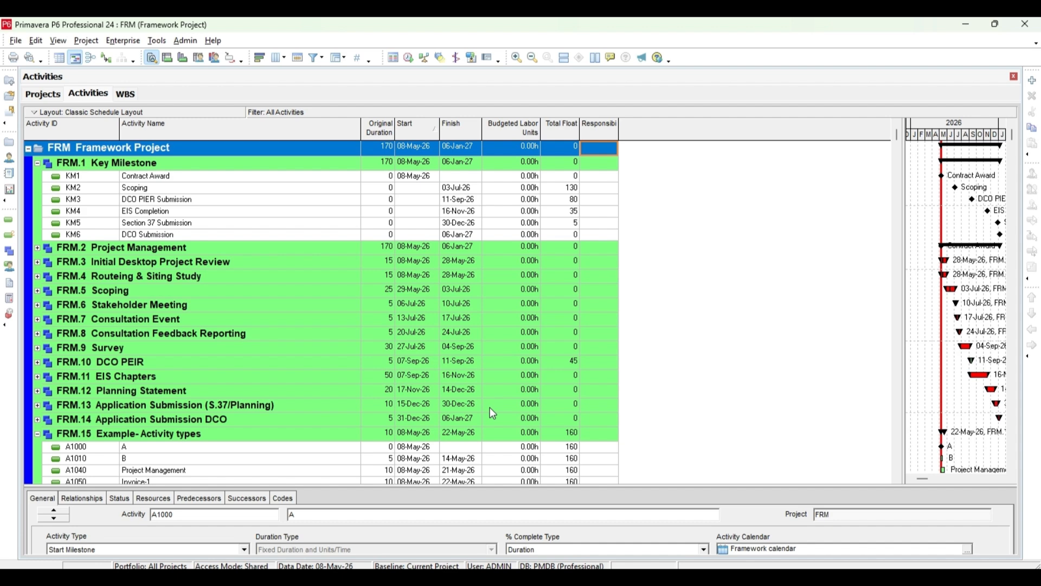
Step: Open the User Defined Fields and inspect the data types available for the EAM Committed Cost field
left_click(124, 42)
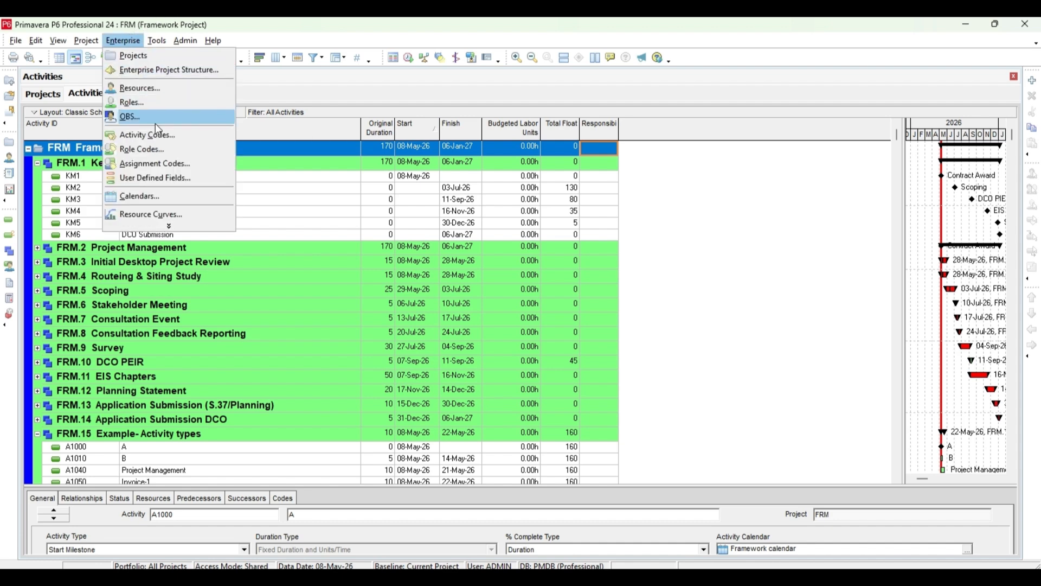
left_click(163, 185)
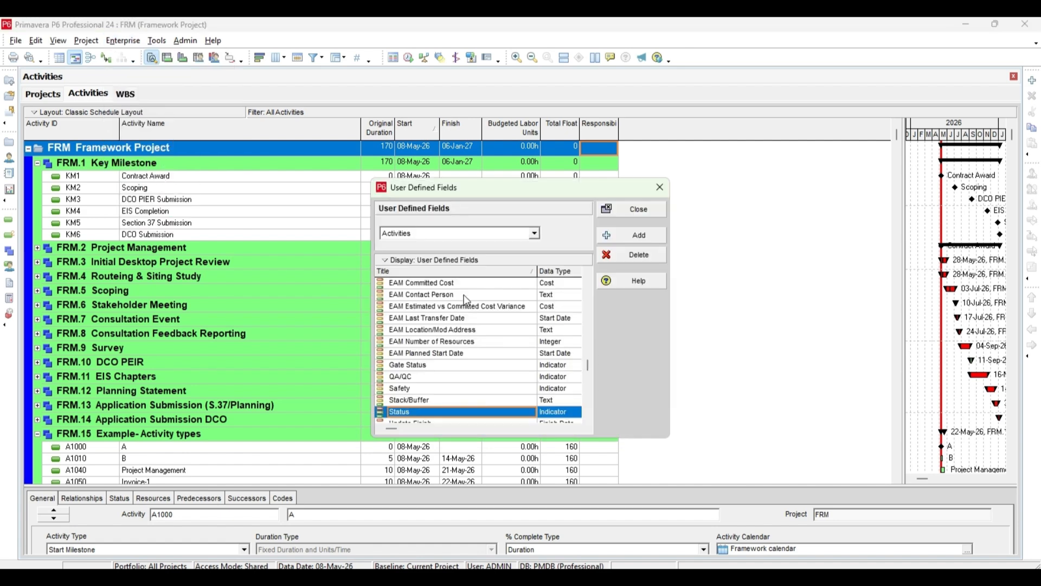
left_click(562, 283)
left_click(562, 284)
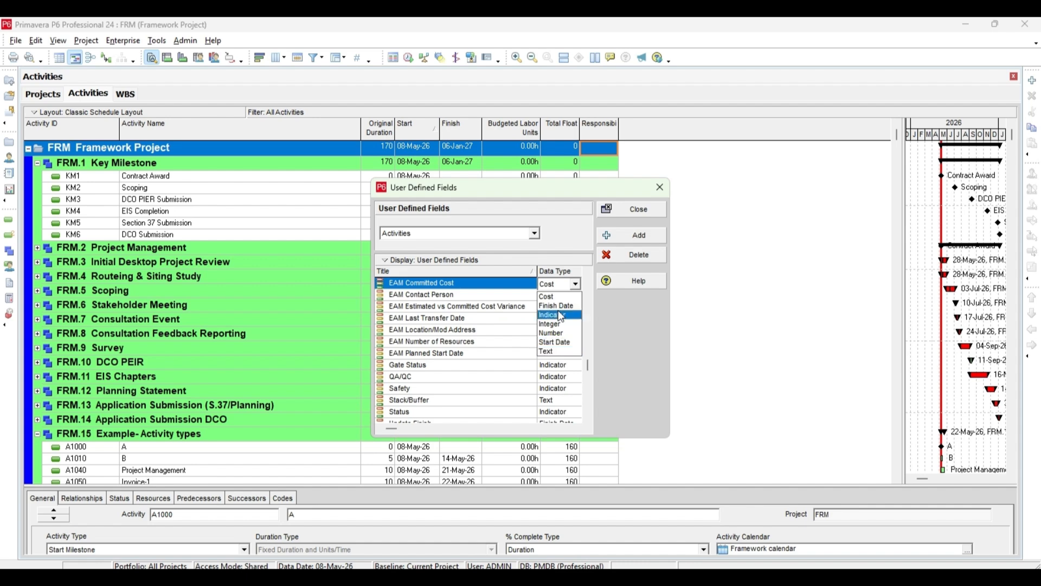
Step: Review the subject areas available for user-defined fields and select Activities
left_click(535, 234)
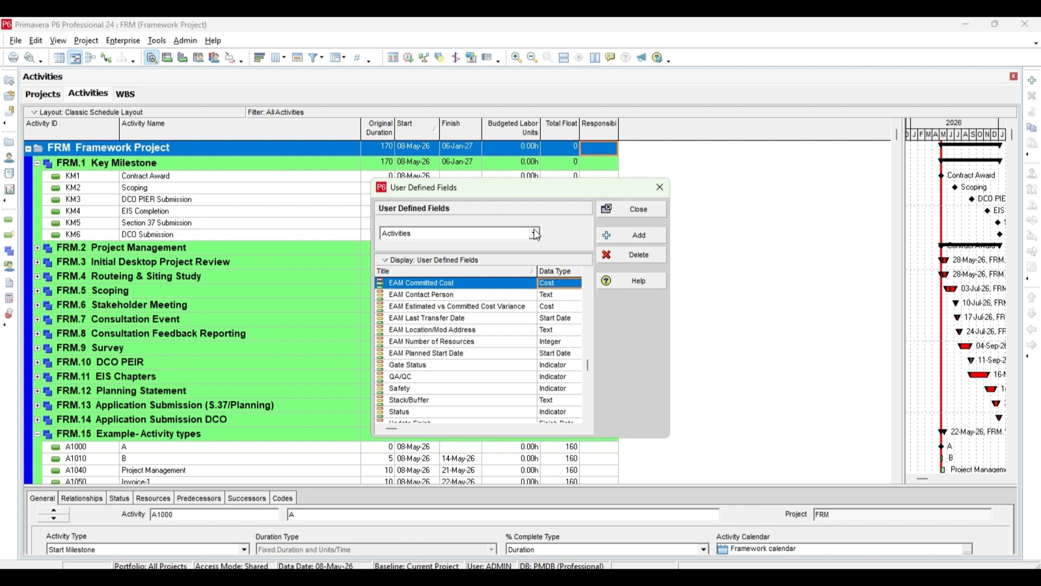
left_click(536, 233)
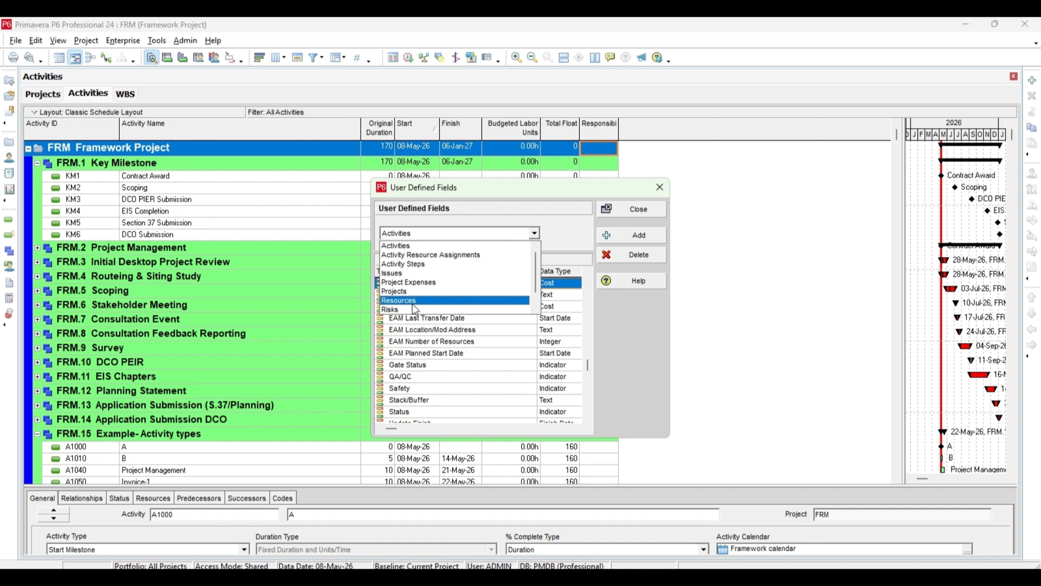
scroll(413, 305, "down", 1)
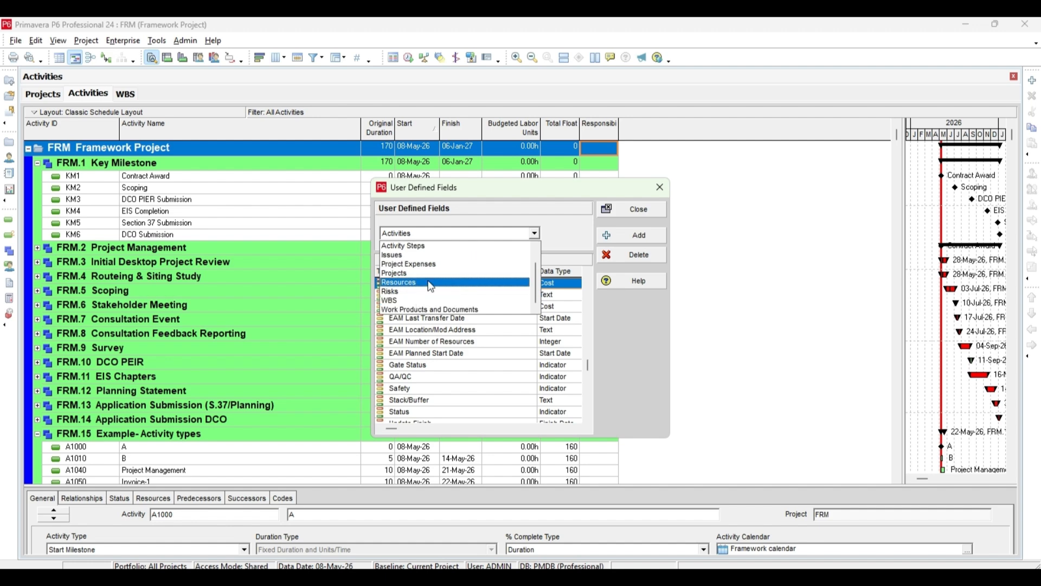
scroll(411, 253, "up", 1)
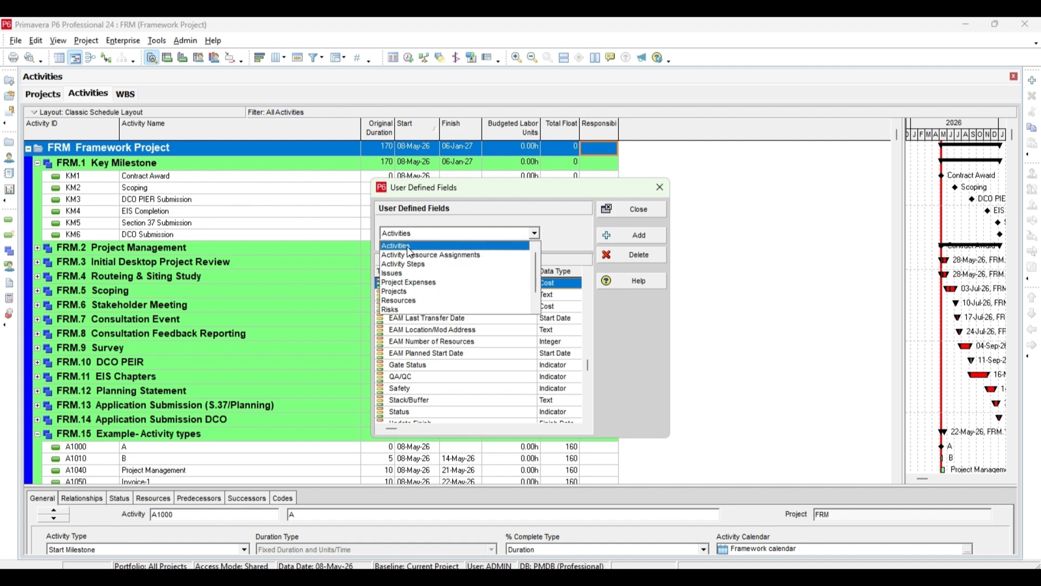
left_click(408, 247)
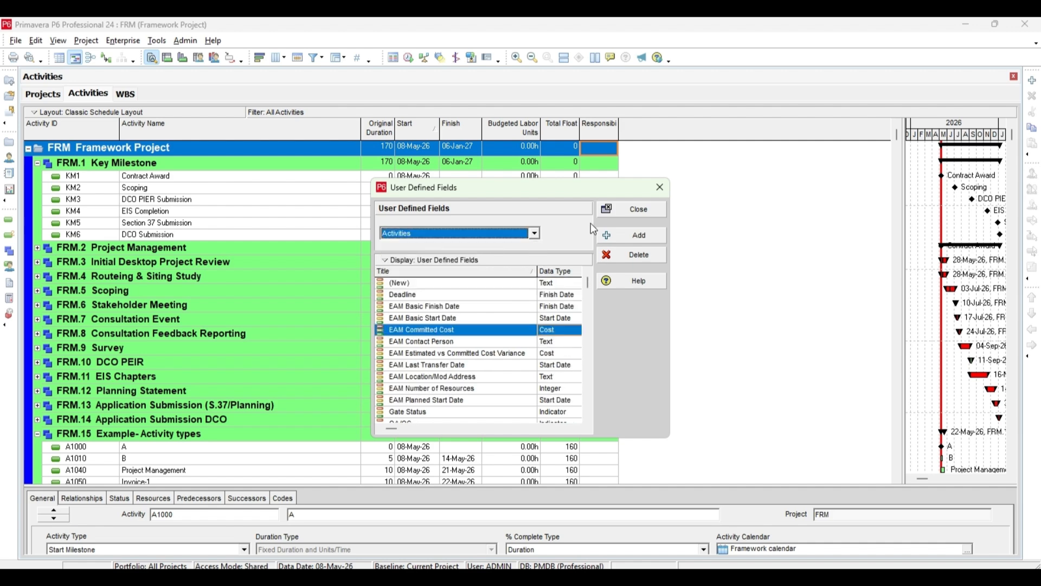
Step: Add an activity user-defined field titled Status and give it the Indicator data type
left_click(642, 240)
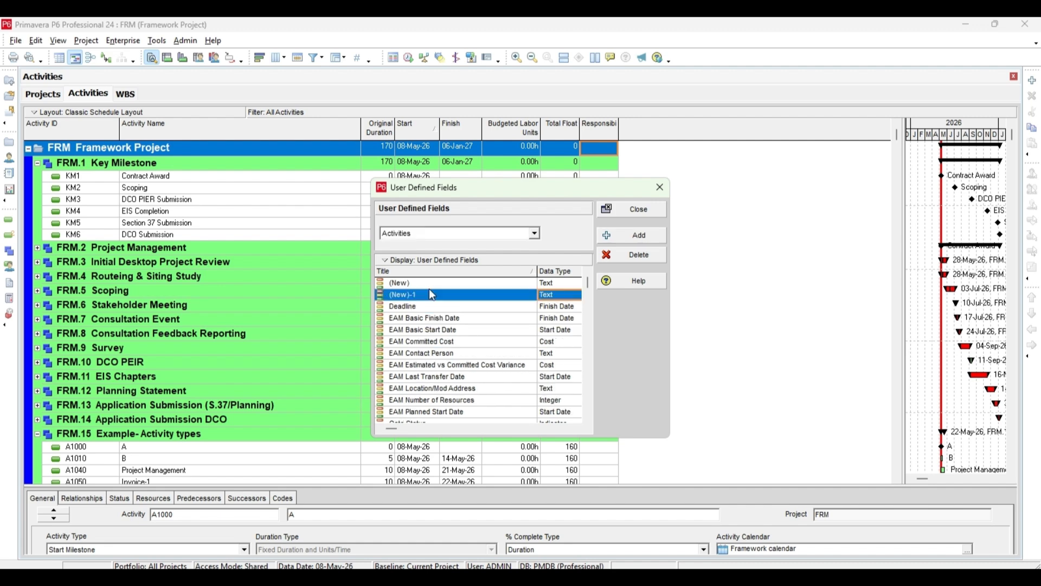
left_click(424, 297)
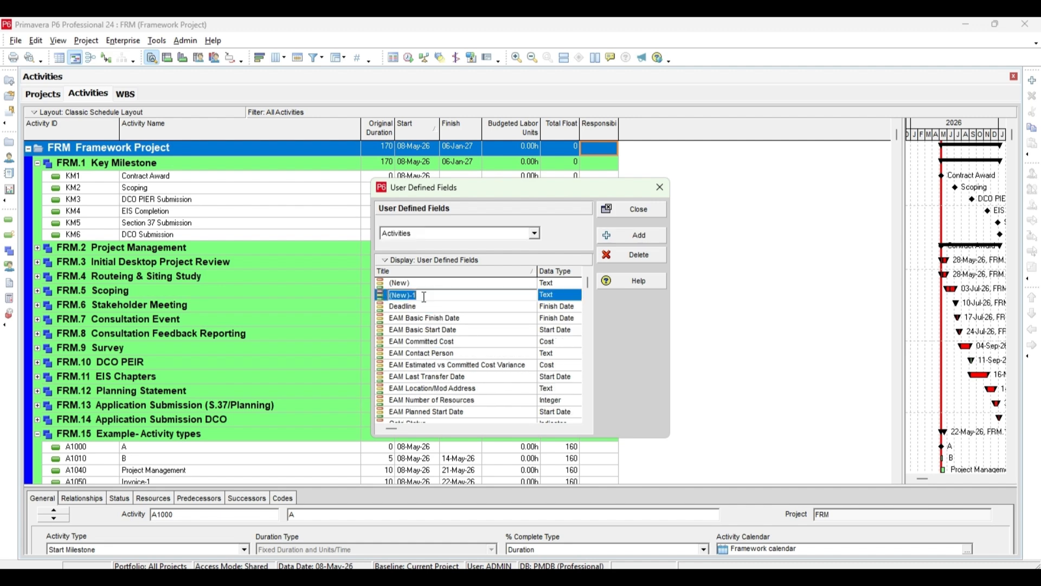
type("Status")
left_click(565, 297)
left_click(549, 320)
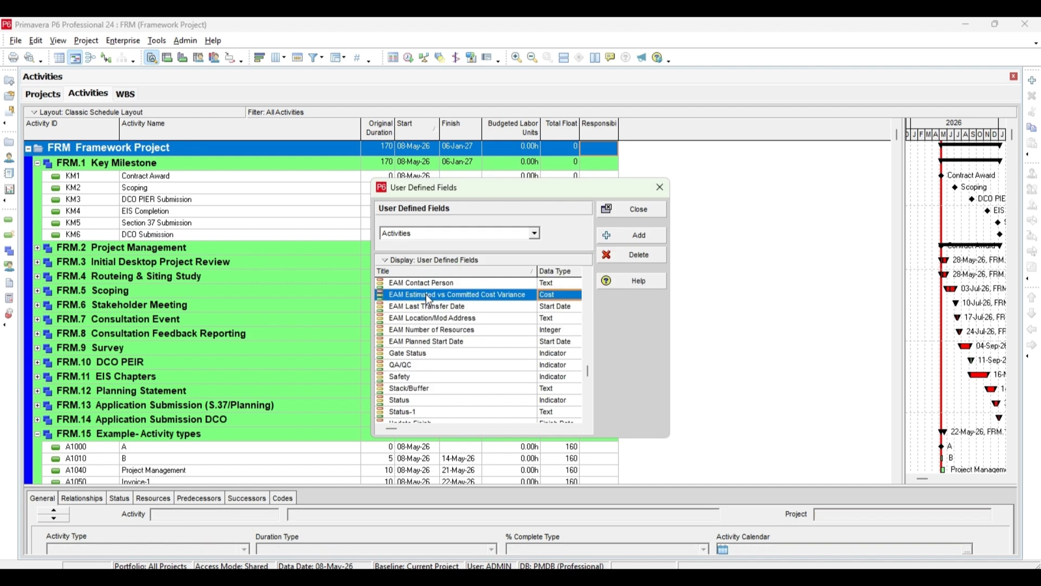
left_click(439, 410)
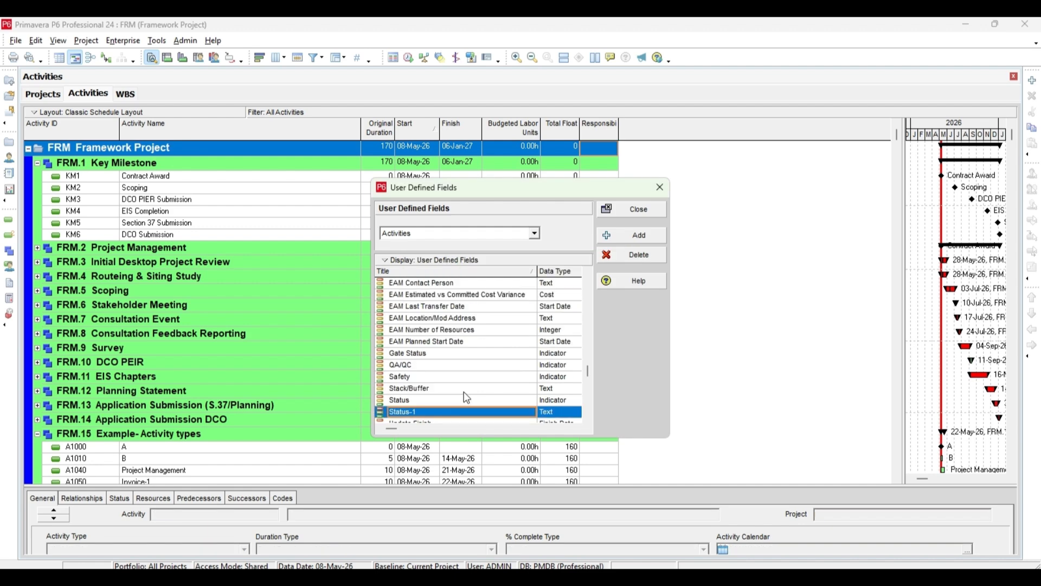
left_click(562, 390)
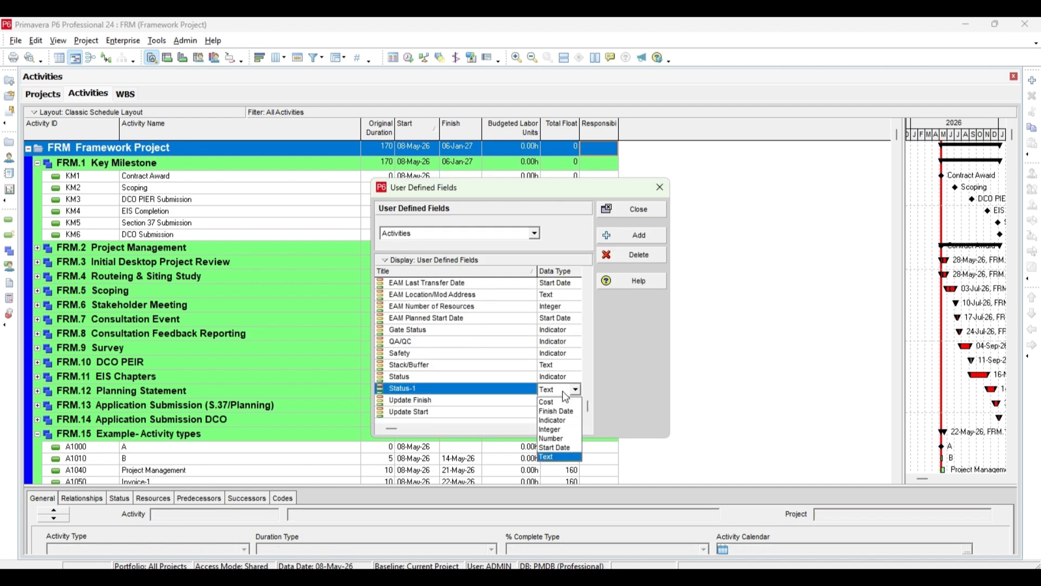
left_click(561, 421)
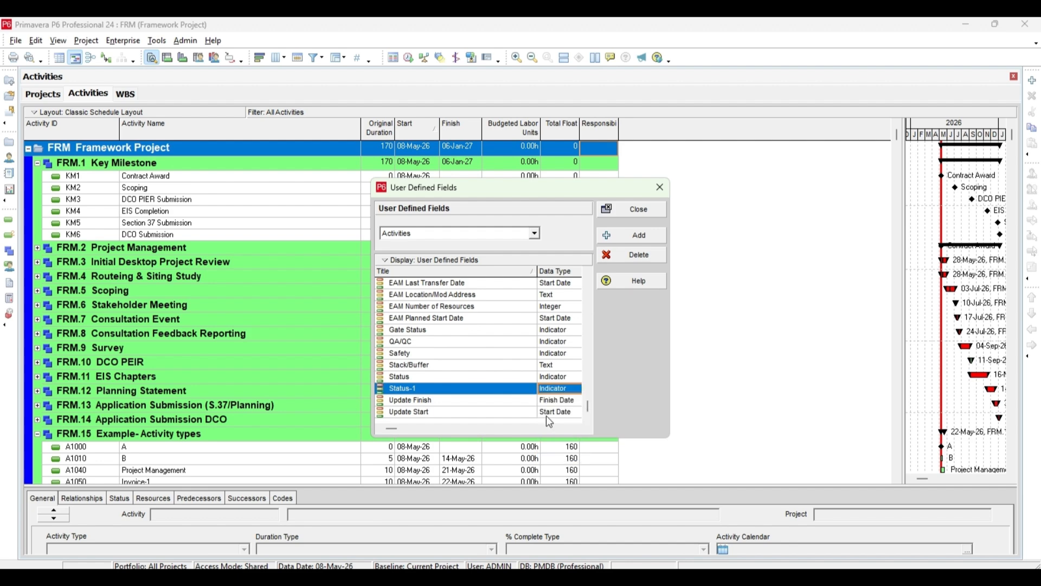
Step: Add an activity user-defined field titled Priority and give it the Integer data type
left_click(634, 235)
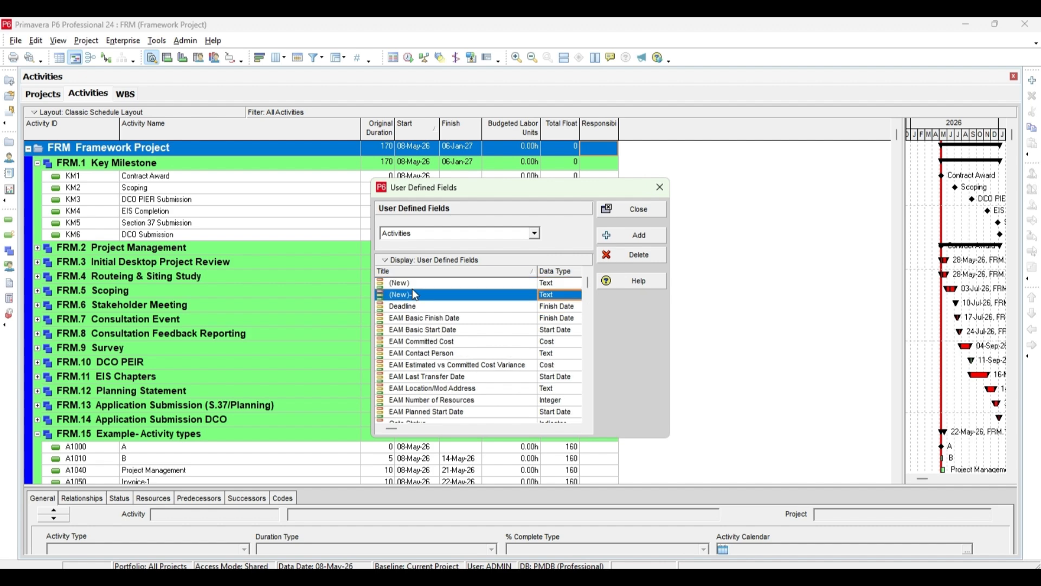
left_click(428, 296)
type("P")
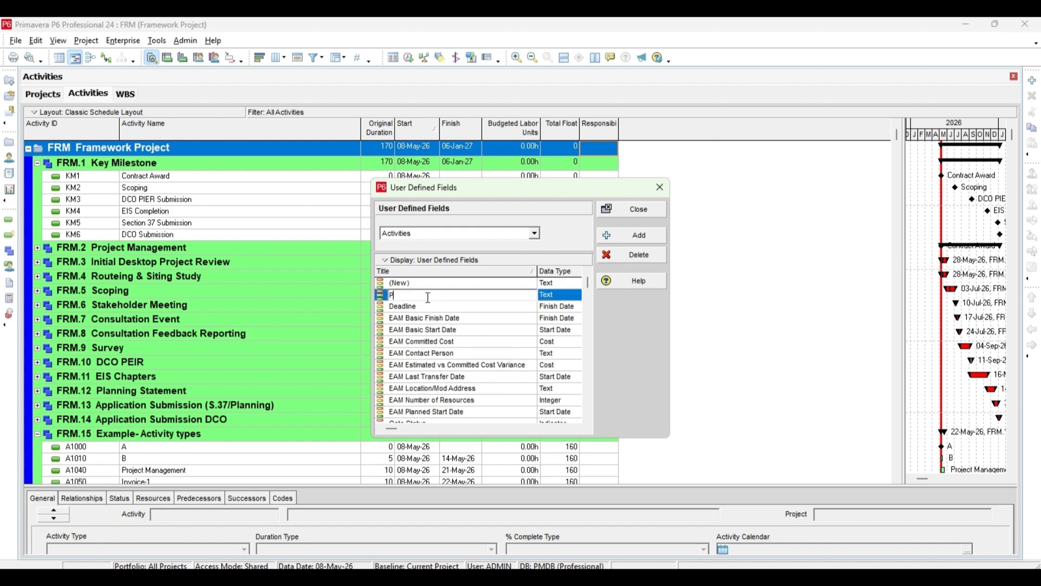
type("riority")
left_click(546, 295)
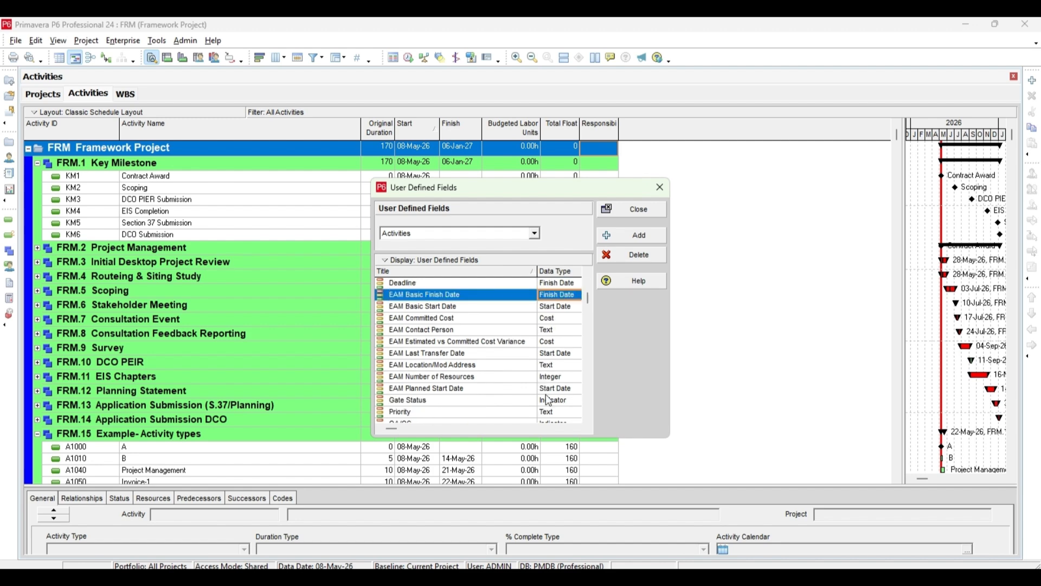
left_click(553, 413)
left_click(556, 417)
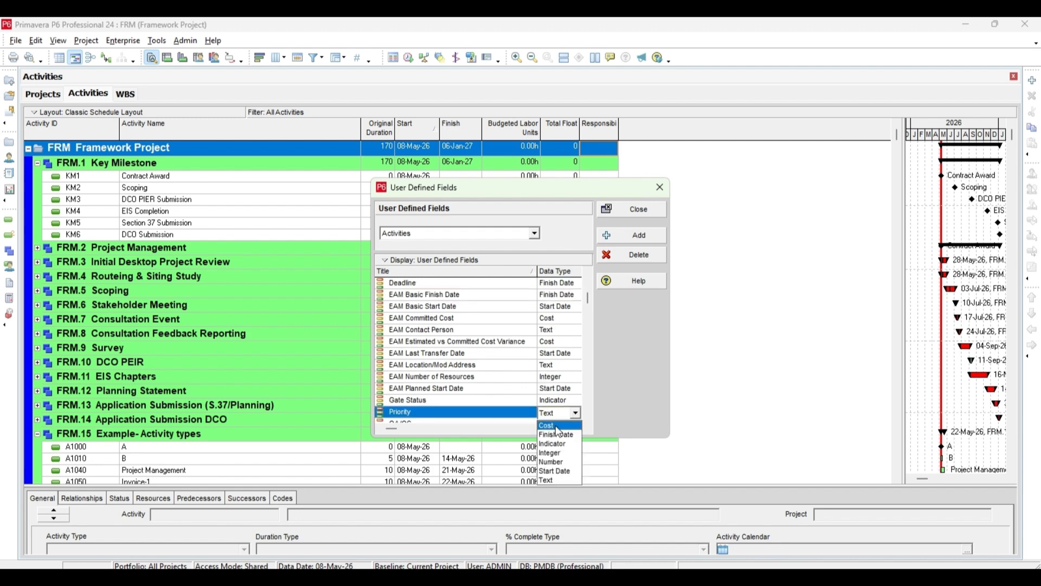
left_click(558, 453)
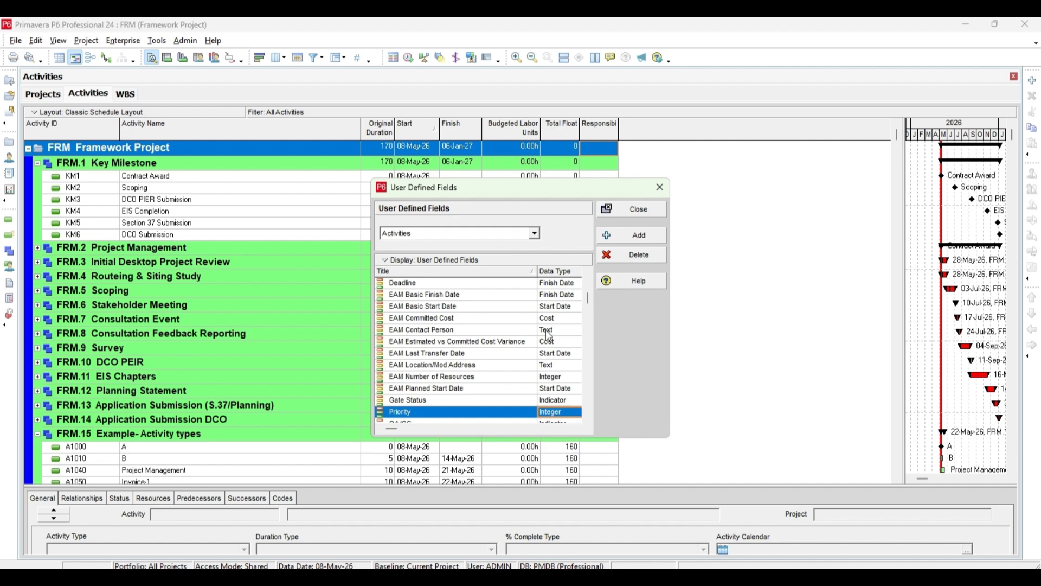
Step: Add an activity user-defined field titled Comment, keeping Text as its data type
scroll(495, 311, "up", 1)
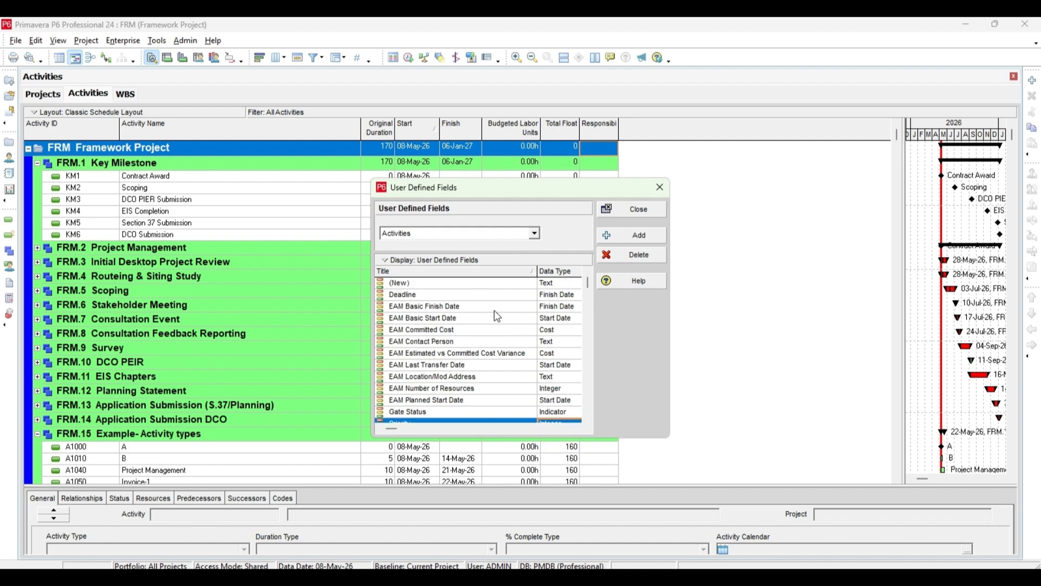
left_click(634, 235)
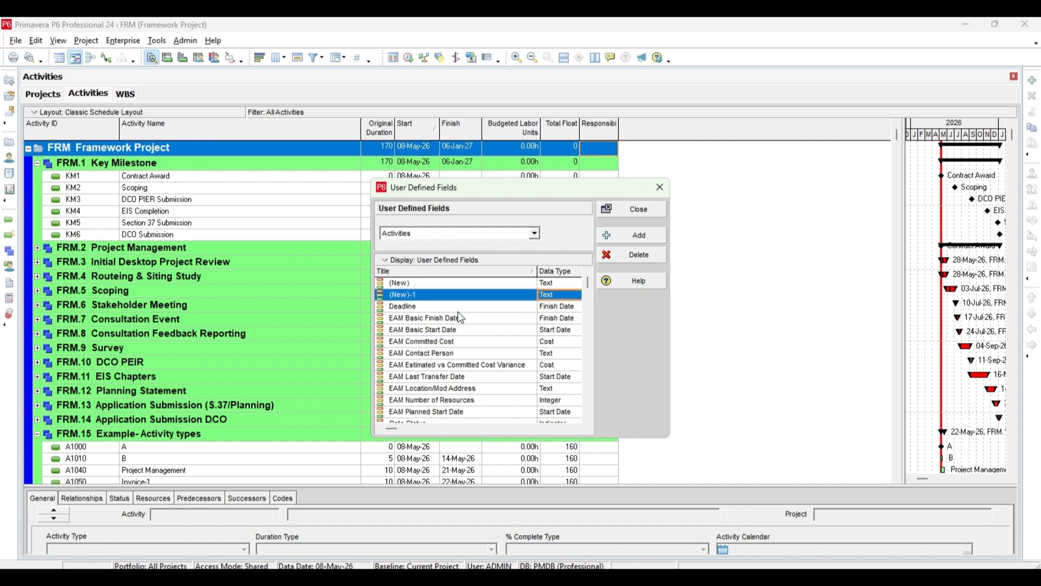
left_click(450, 296)
type("Co")
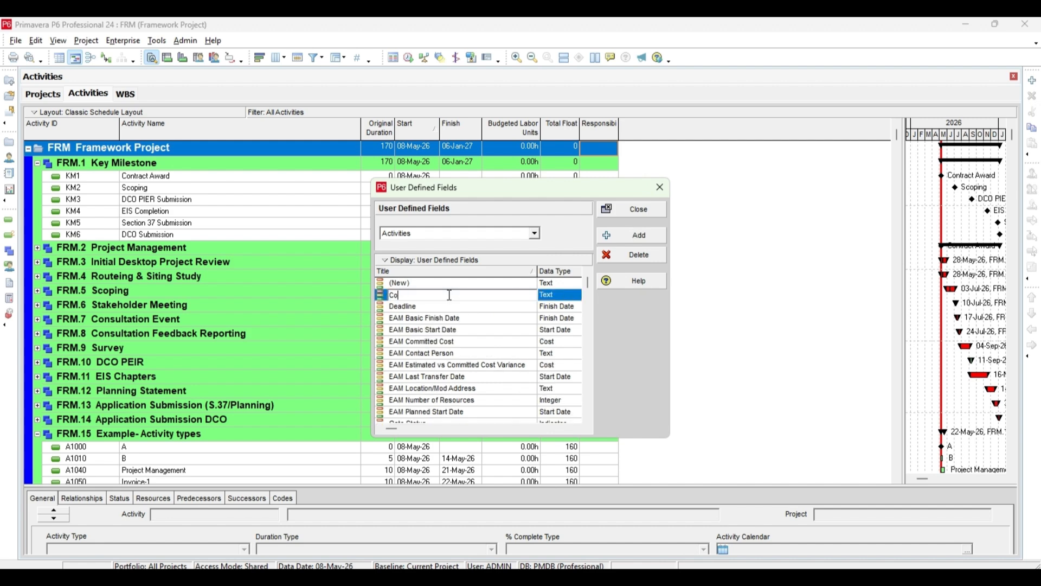
type("mment")
left_click(555, 296)
left_click(556, 296)
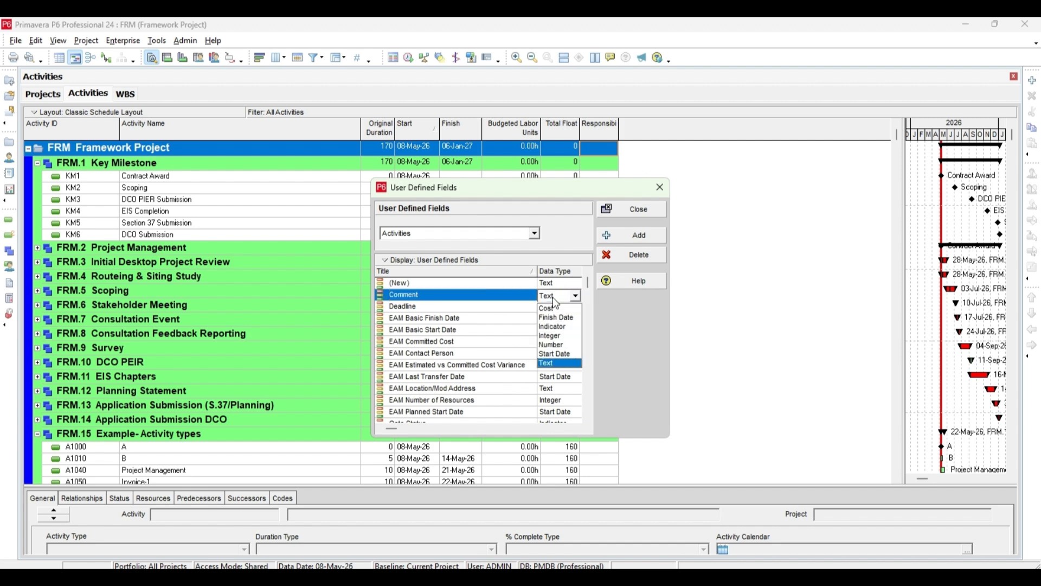
Step: Add two more activity user-defined fields and title the second one Cost
left_click(629, 236)
left_click(631, 238)
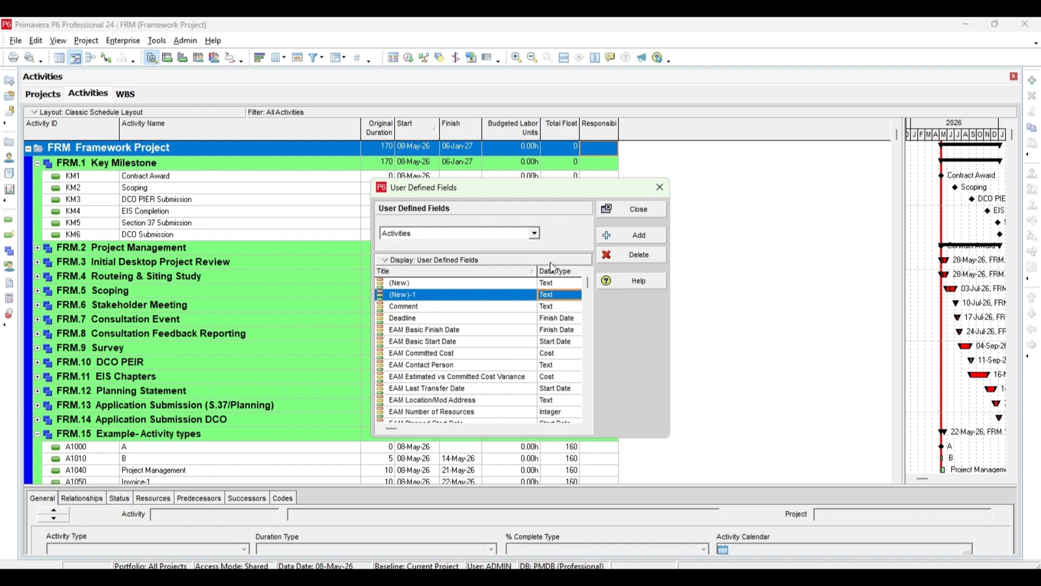
left_click(422, 306)
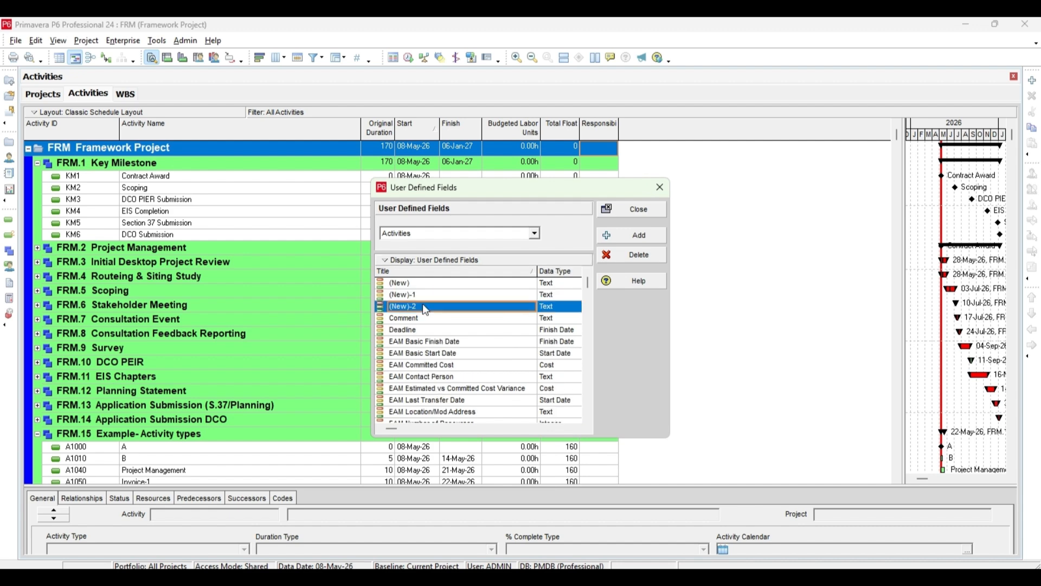
left_click(426, 308)
type("Cost")
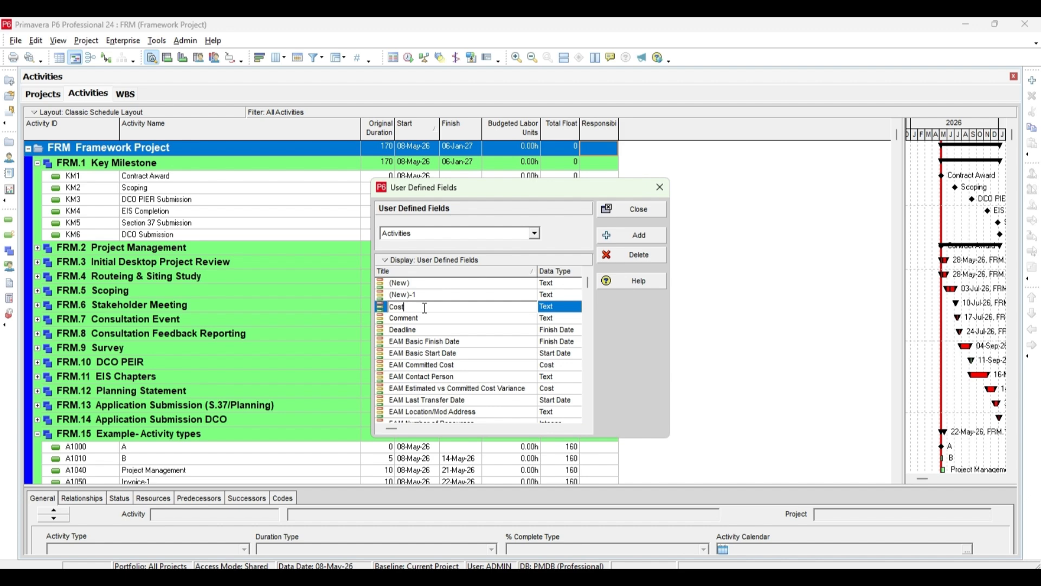
Step: Set the Comment field's data type to Cost and close the user-defined fields
left_click(564, 310)
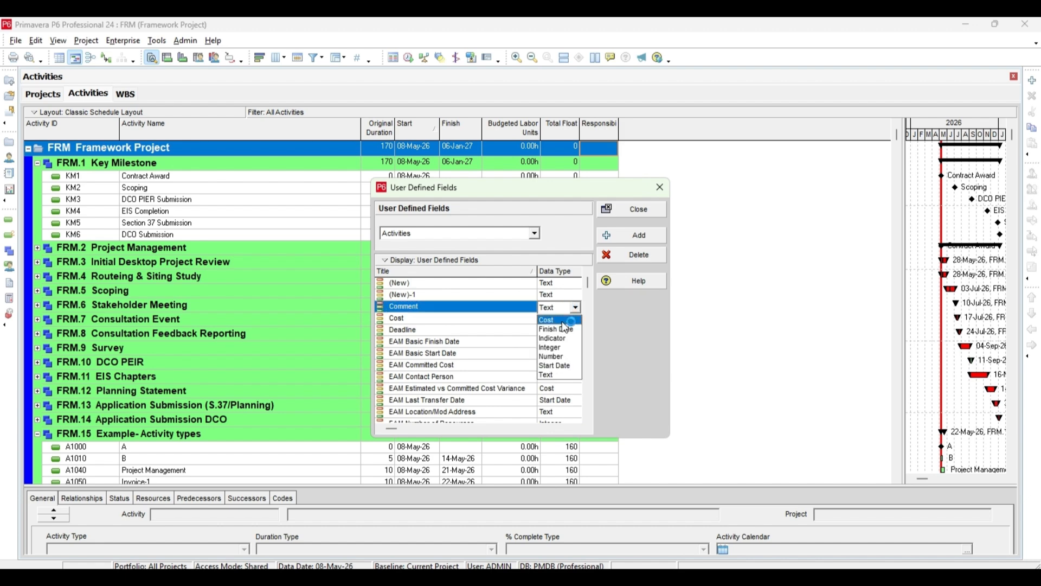
left_click(564, 321)
left_click(633, 214)
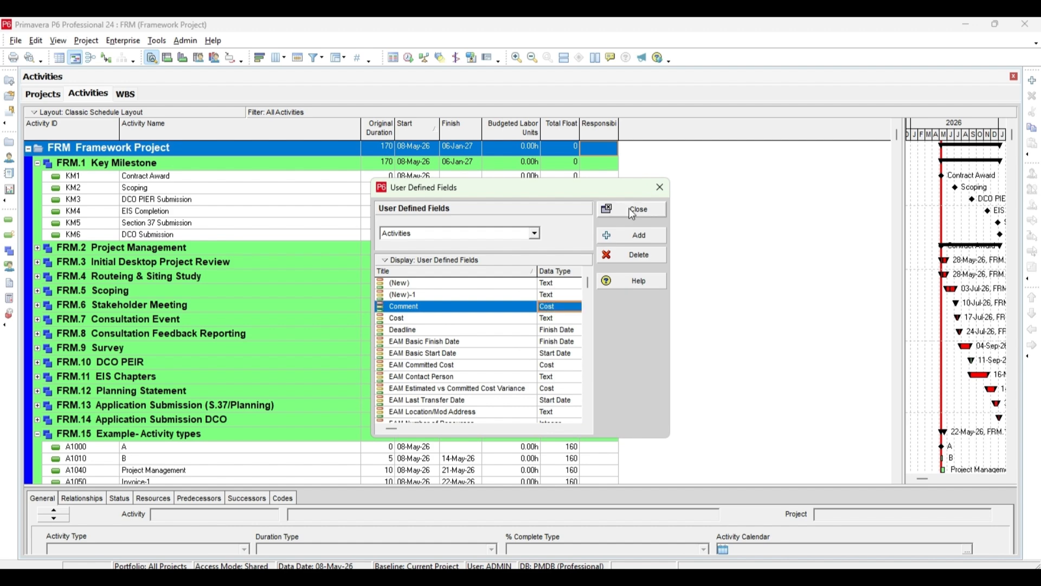
left_click(641, 216)
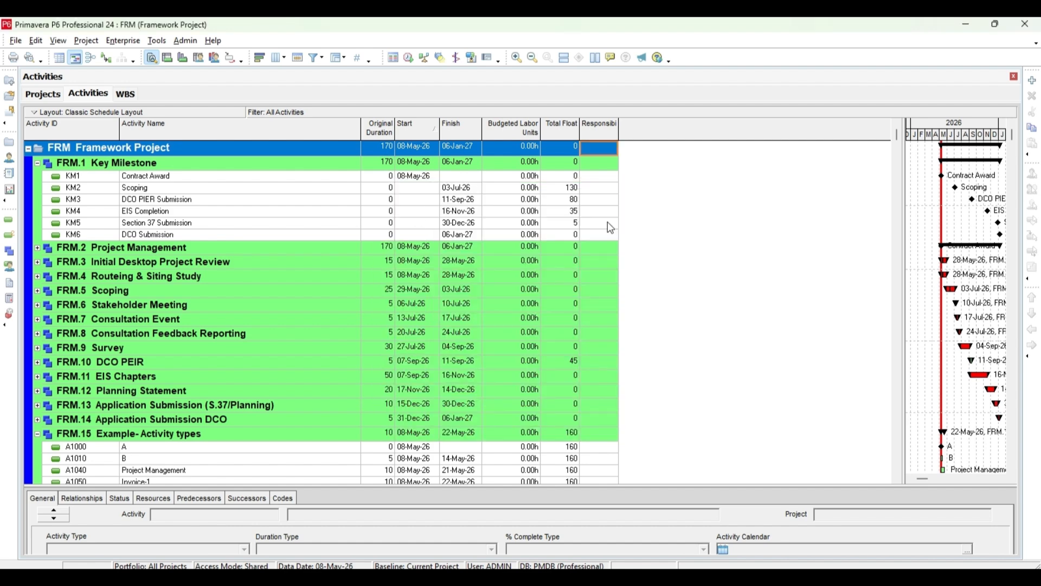
Step: Add the user-defined Comment and Cost fields to the activity table's selected columns, after Responsibility
right_click(617, 133)
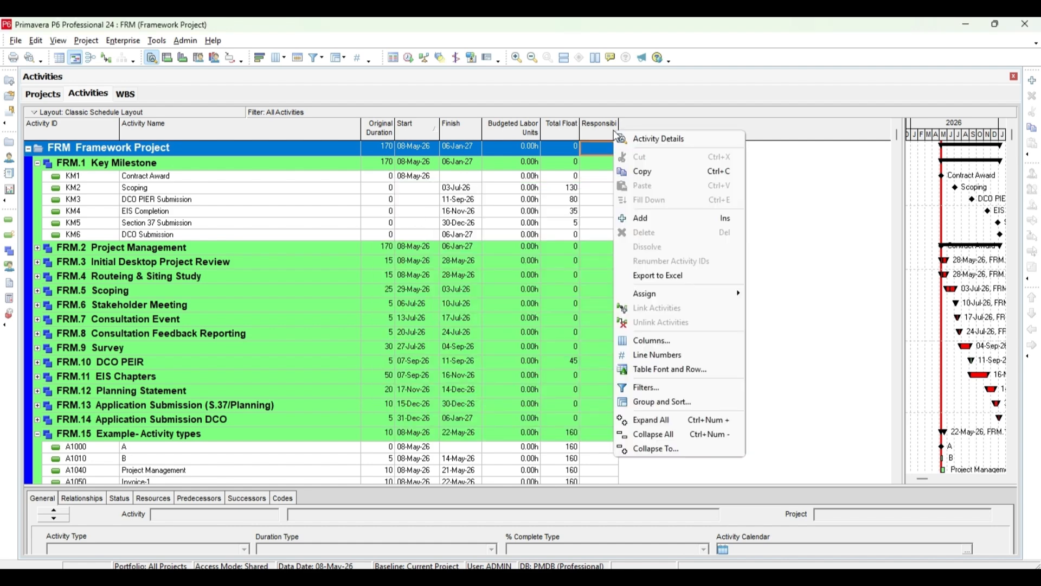
left_click(682, 340)
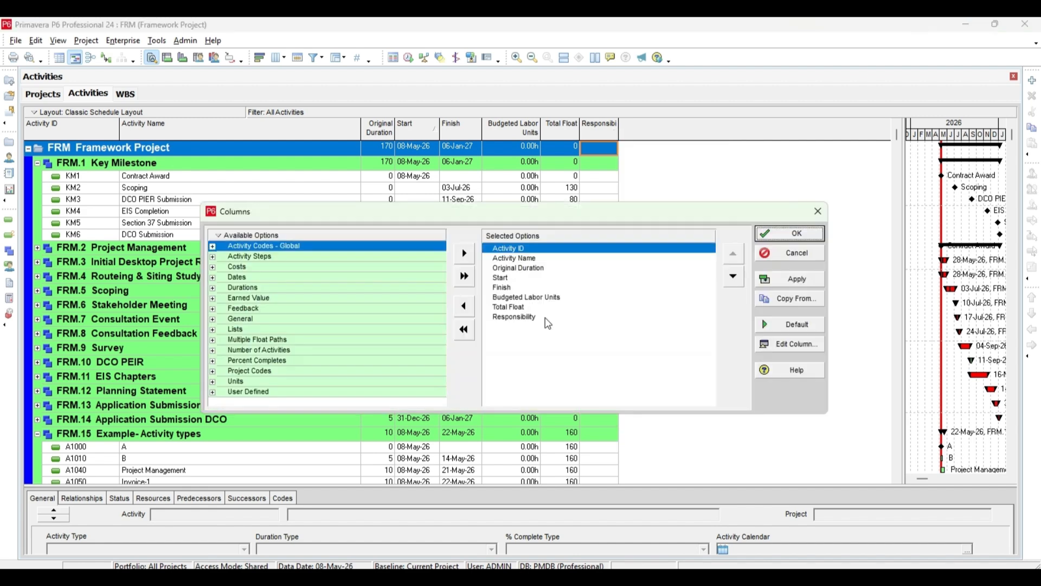
left_click(213, 393)
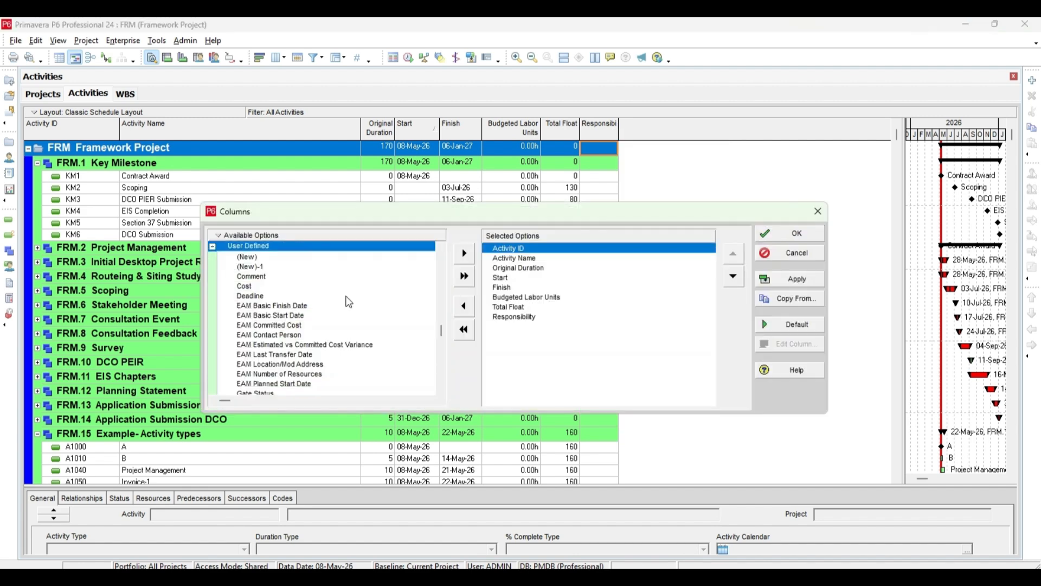
left_click(267, 278)
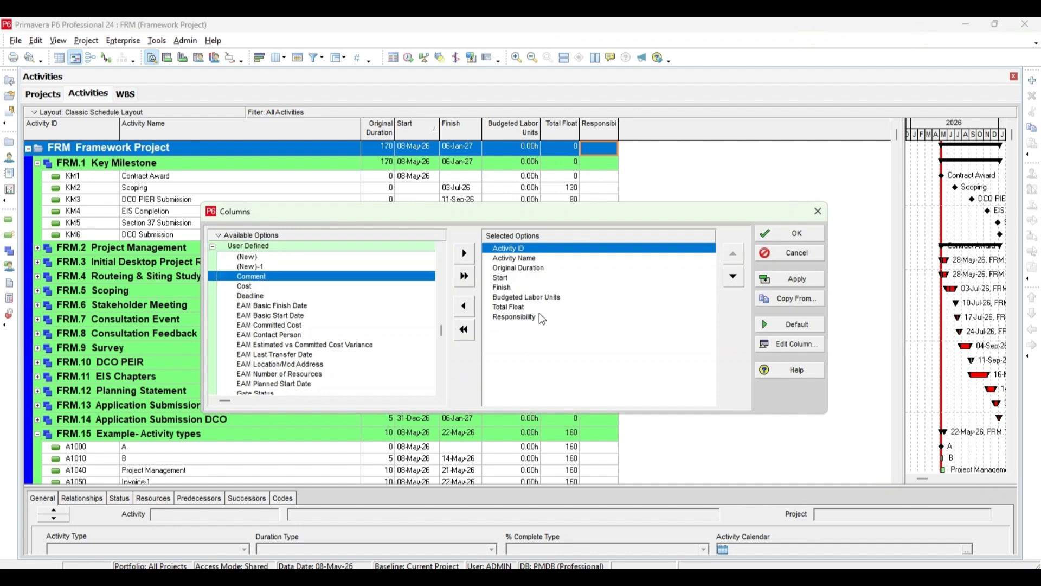
left_click(541, 317)
left_click(465, 255)
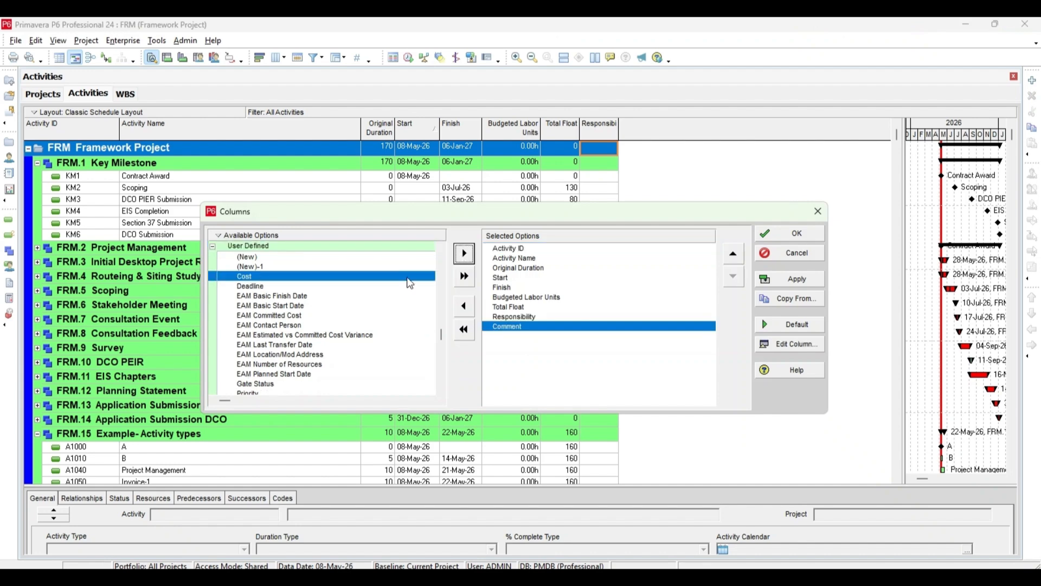
double_click(409, 278)
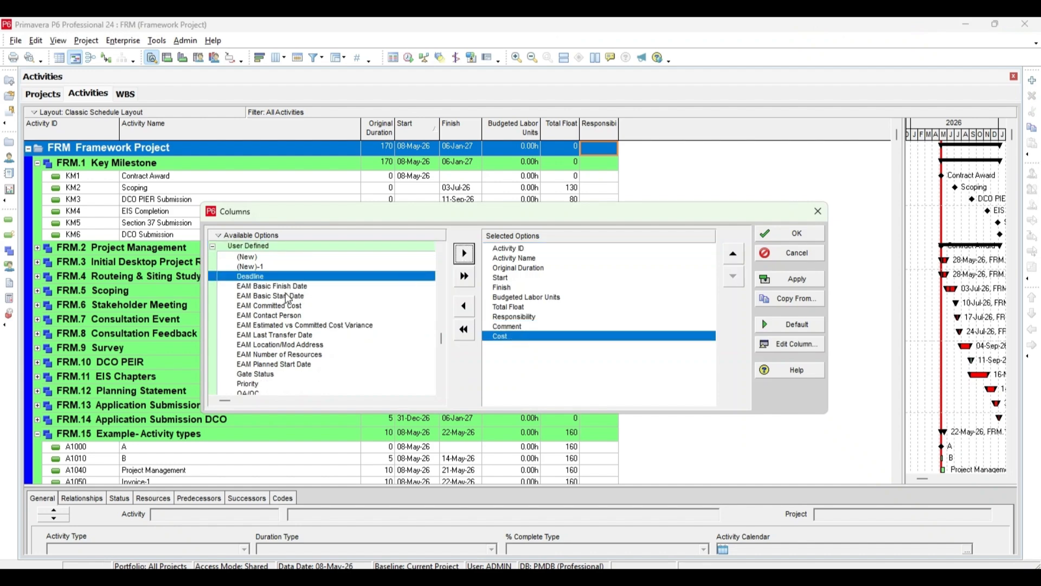
Step: Add the user-defined Priority and Status-1 fields to the selected columns and apply the column changes
scroll(278, 390, "down", 1)
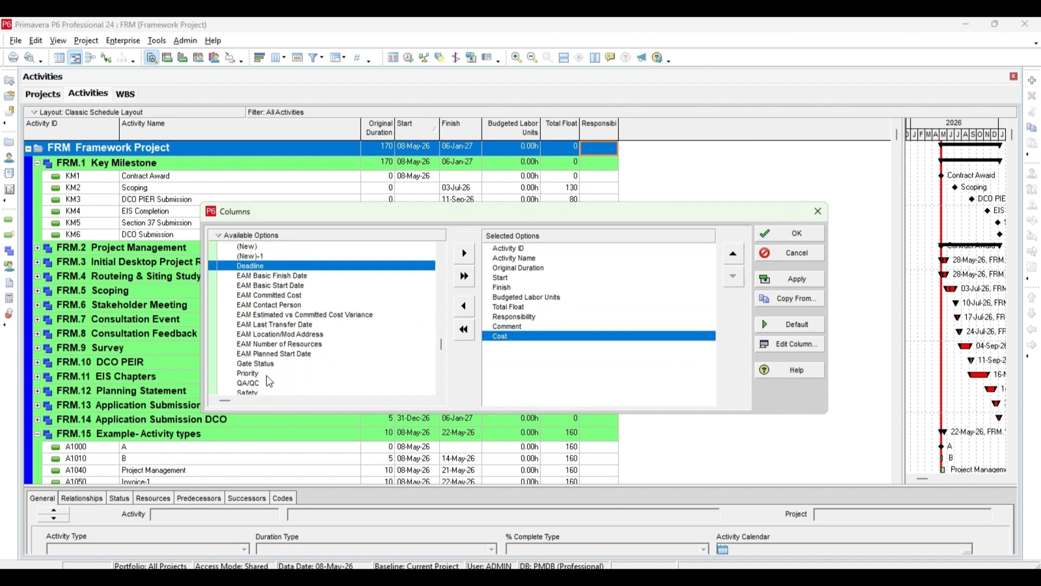
left_click(266, 375)
double_click(290, 373)
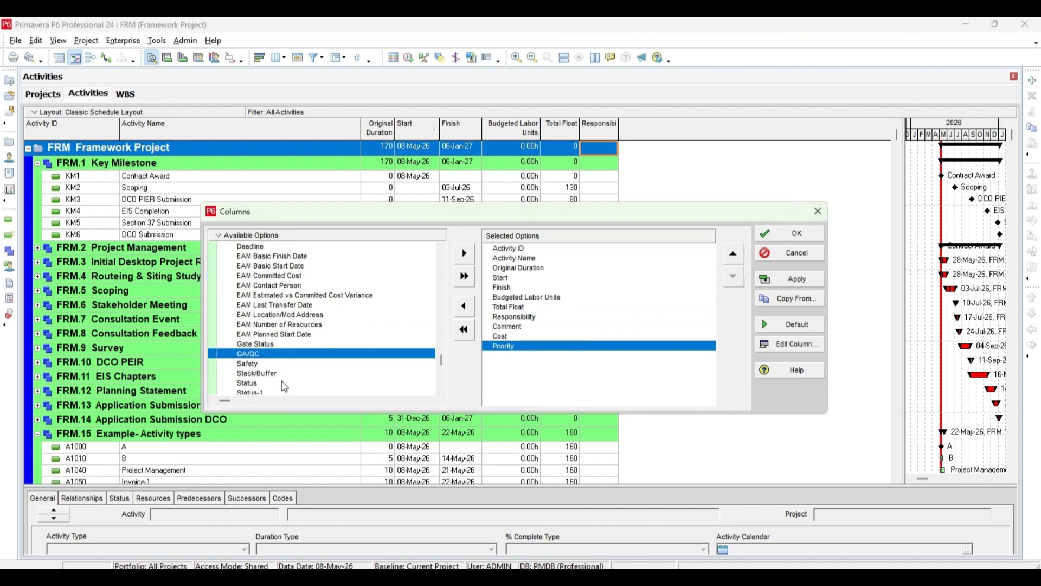
left_click(284, 390)
left_click(465, 254)
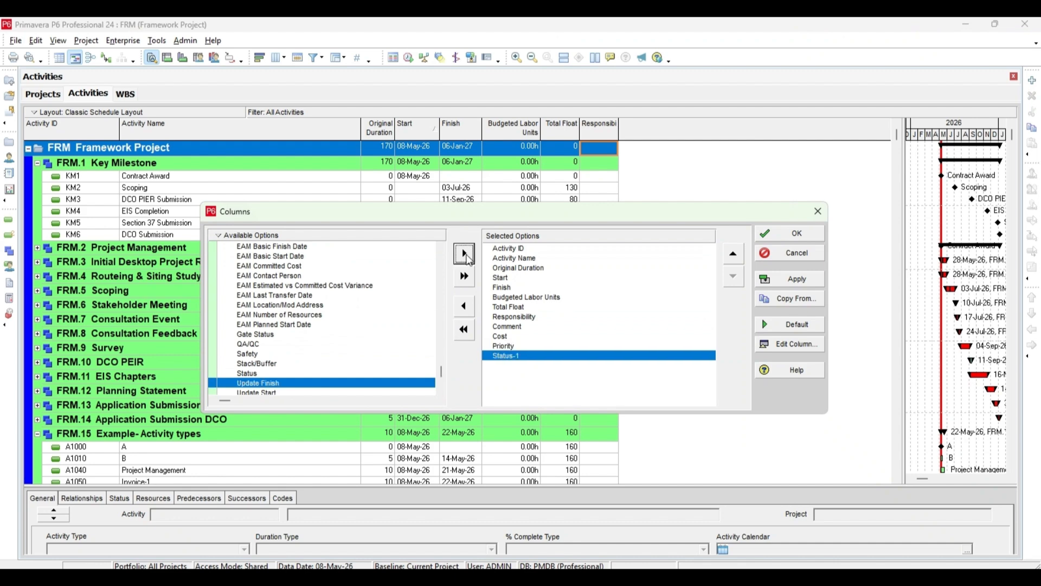
left_click(807, 233)
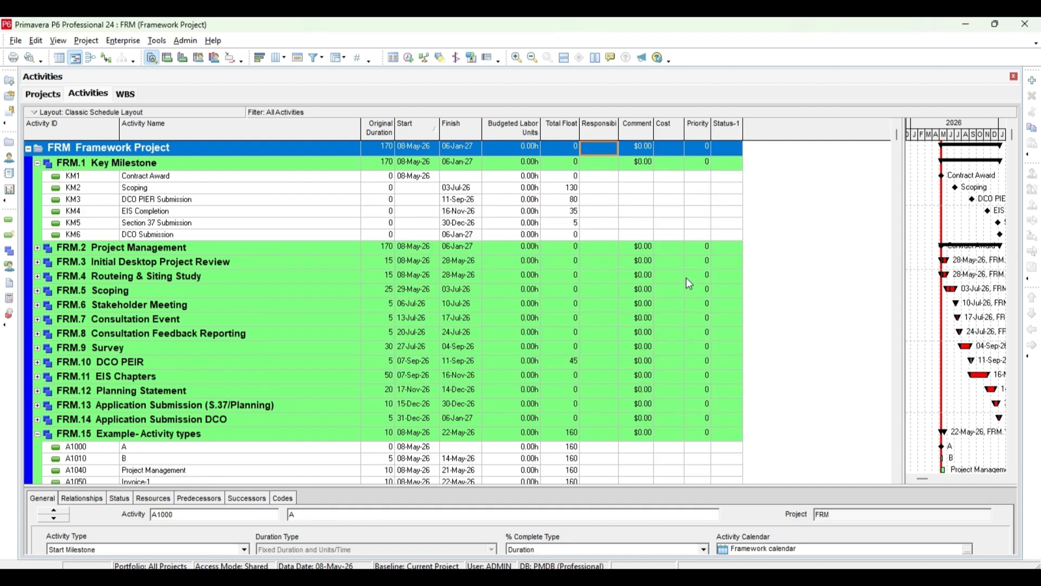
Step: Enter a comment for activity A1000 under FRM.15 saying that this activity is dependent on subcon availability
scroll(686, 278, "down", 1)
scroll(689, 296, "down", 1)
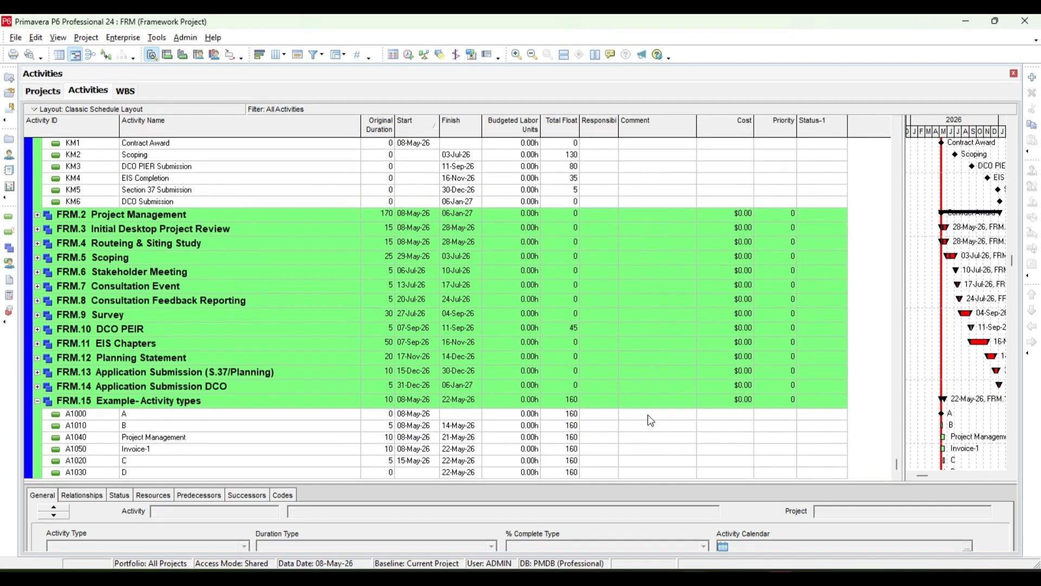
left_click(652, 419)
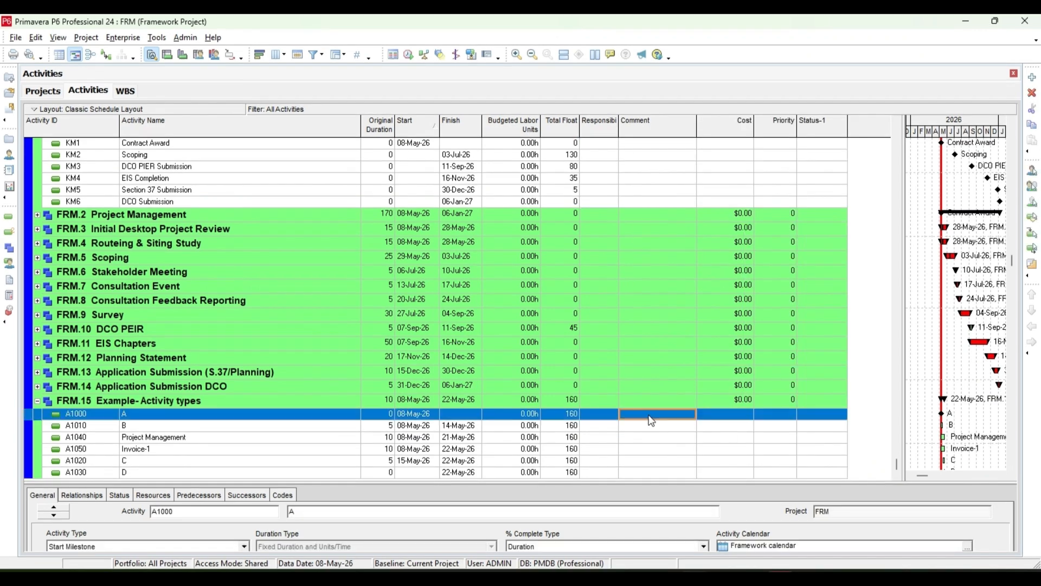
left_click(650, 415)
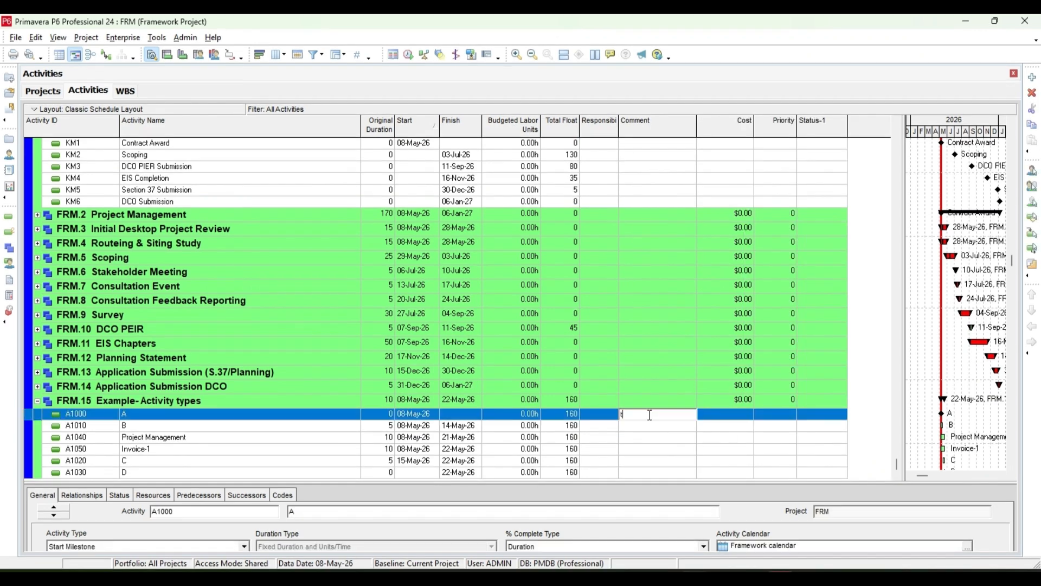
type("this activity is dependedn to")
key("BackSpace")
key("BackSpace")
type("on subcon avaiulablit")
key("Return")
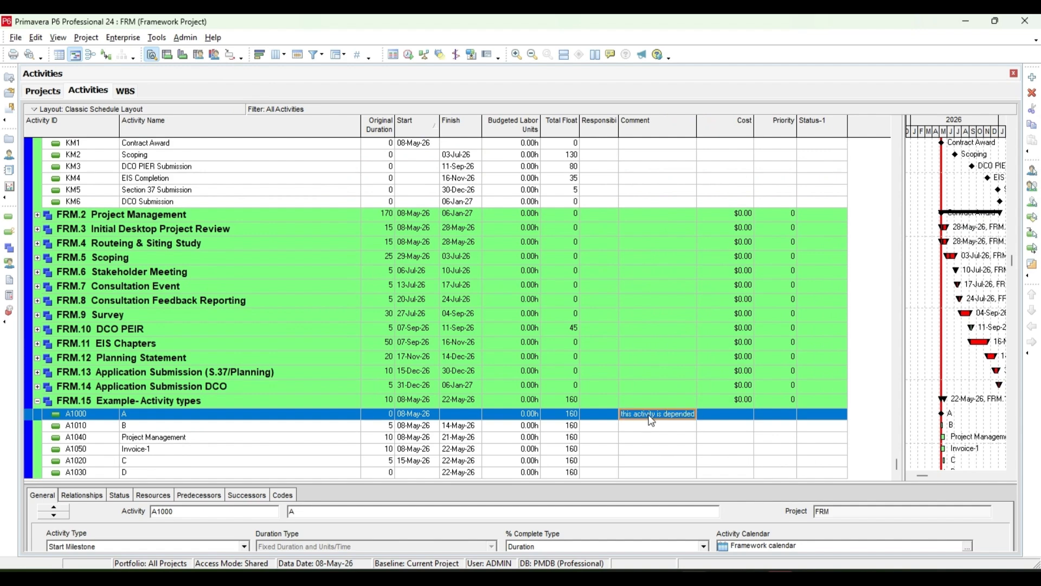
Step: Set the Cost of activity A1000 to 200000
left_click(721, 415)
type("200")
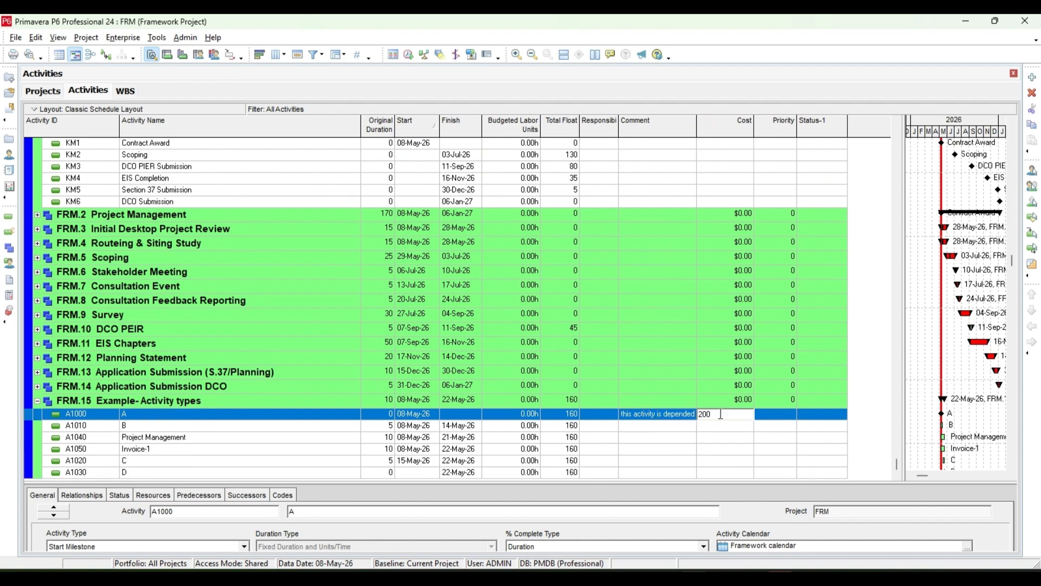
type("000")
key("Return")
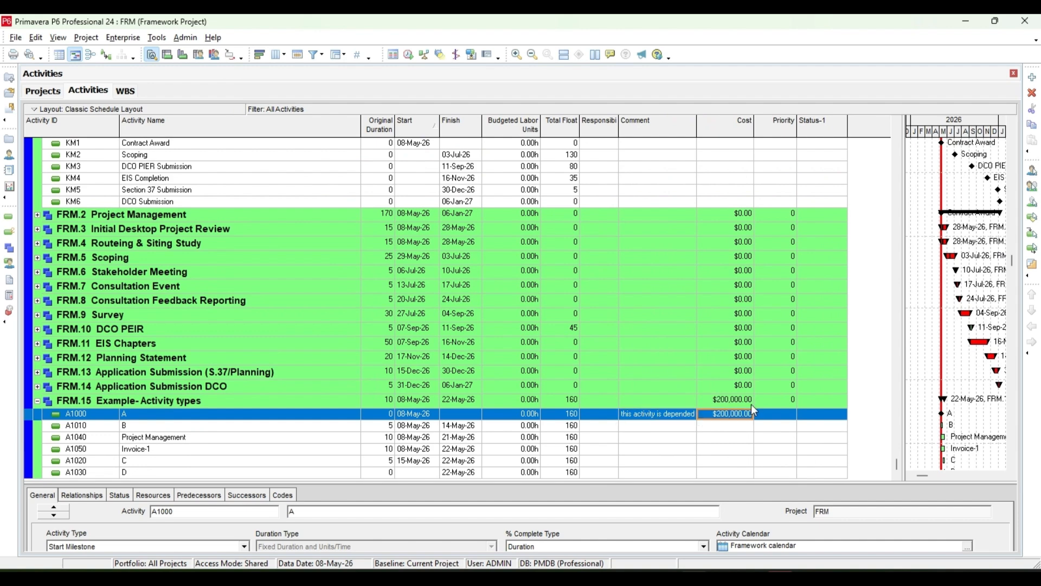
Step: Set activity A1000's Priority to 1 and its Status-1 indicator to the red cross
left_click(779, 416)
left_click(784, 417)
left_click(792, 414)
left_click(819, 414)
left_click(791, 420)
type("2")
left_click(792, 412)
left_click(792, 417)
left_click(791, 418)
left_click(792, 412)
left_click(819, 415)
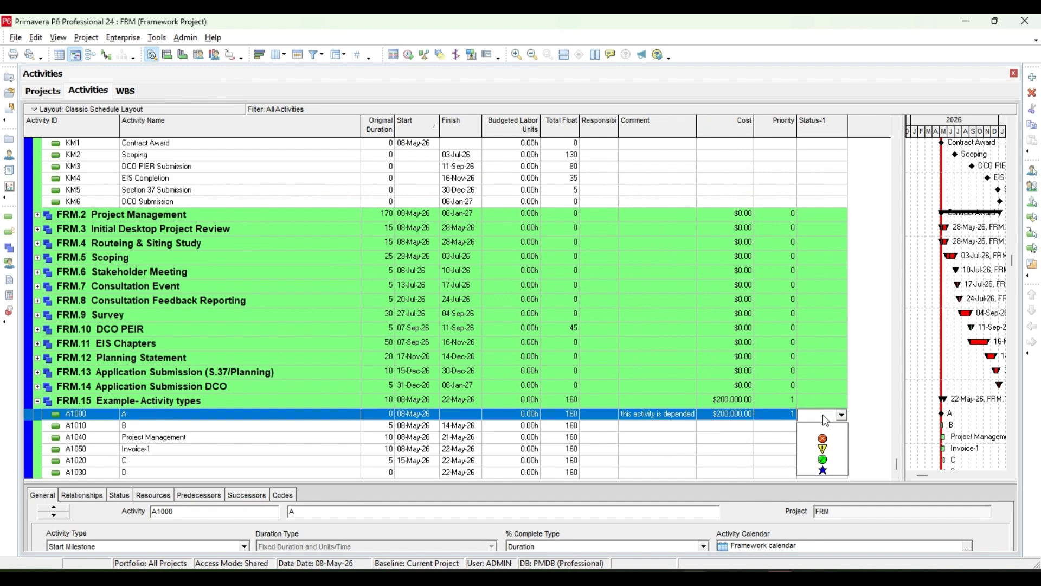
left_click(823, 439)
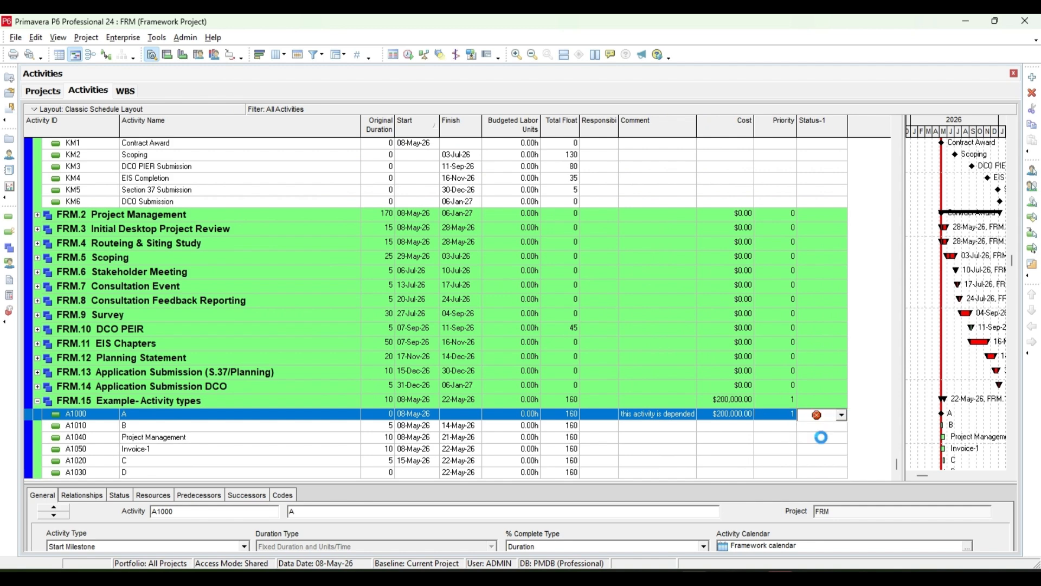
Step: Enter the comment "acitvuity is started" for activity A1010 and set its Cost to 10000000
left_click(650, 426)
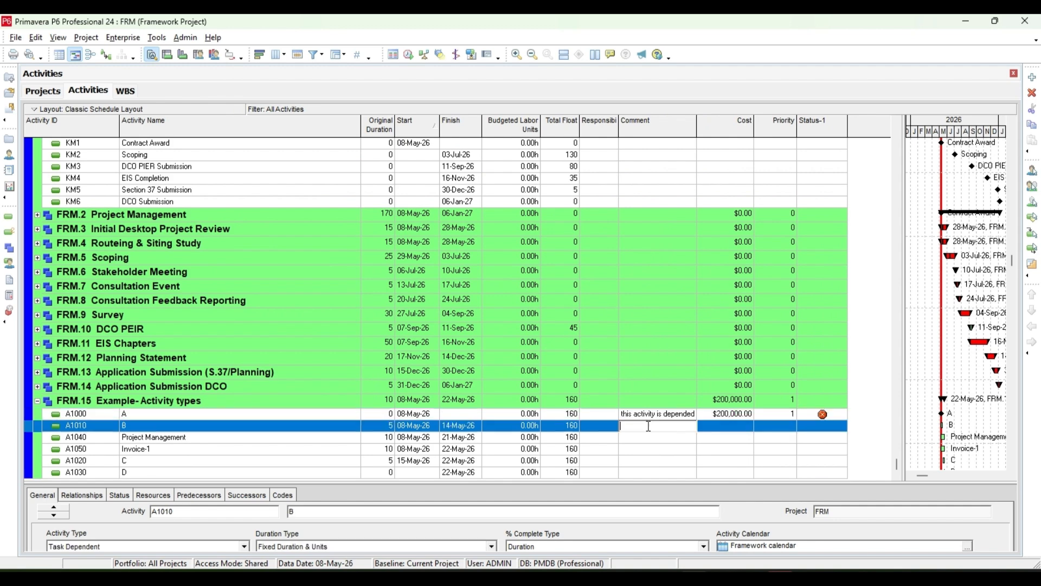
type("at")
type("ti")
type("vuity is")
type(" starte")
type("d")
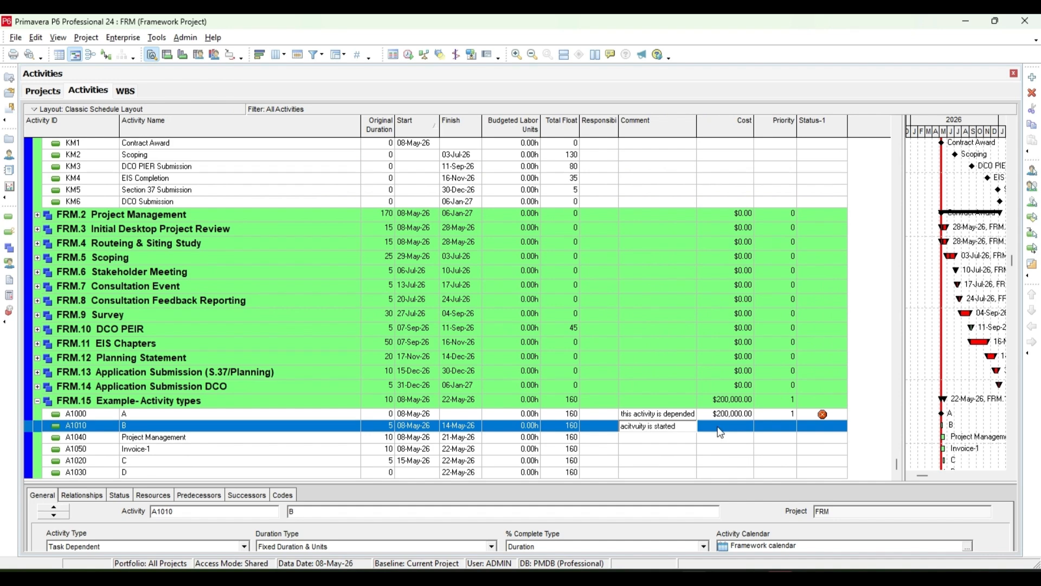
left_click(721, 427)
type("1000000")
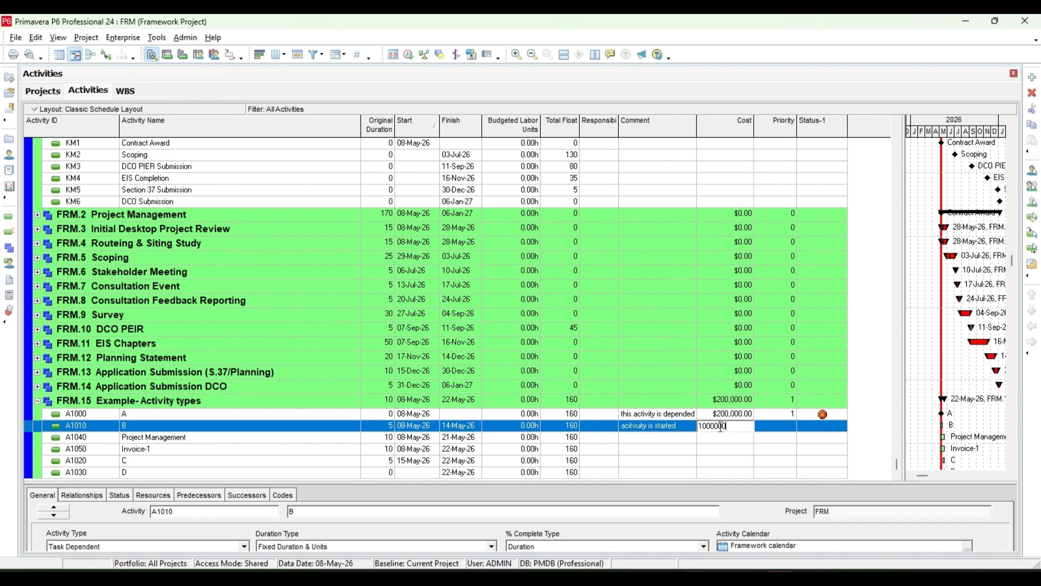
type("0")
Step: Set activity A1010's Priority to 3 and its Status-1 indicator to the yellow warning triangle
left_click(781, 427)
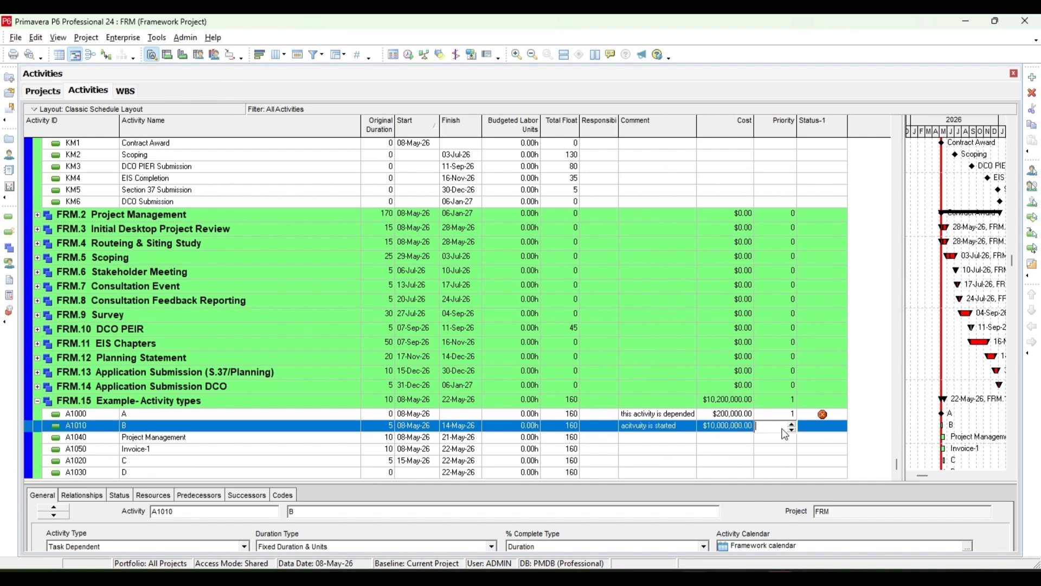
left_click(792, 425)
left_click(836, 431)
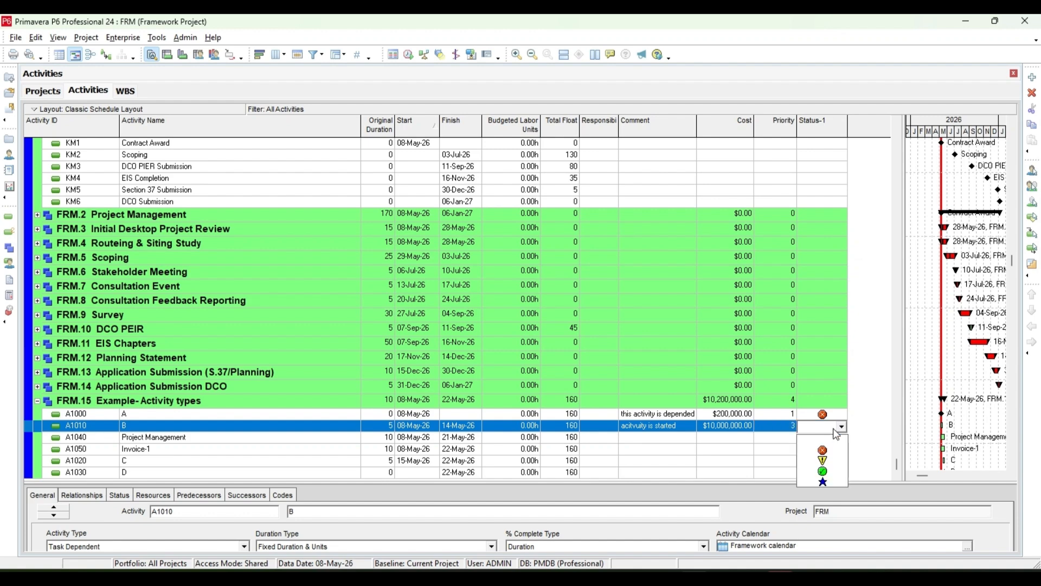
left_click(828, 462)
Step: Enter the comment "activity finiehs" for activity A1040 and set its Cost to 240000
left_click(642, 440)
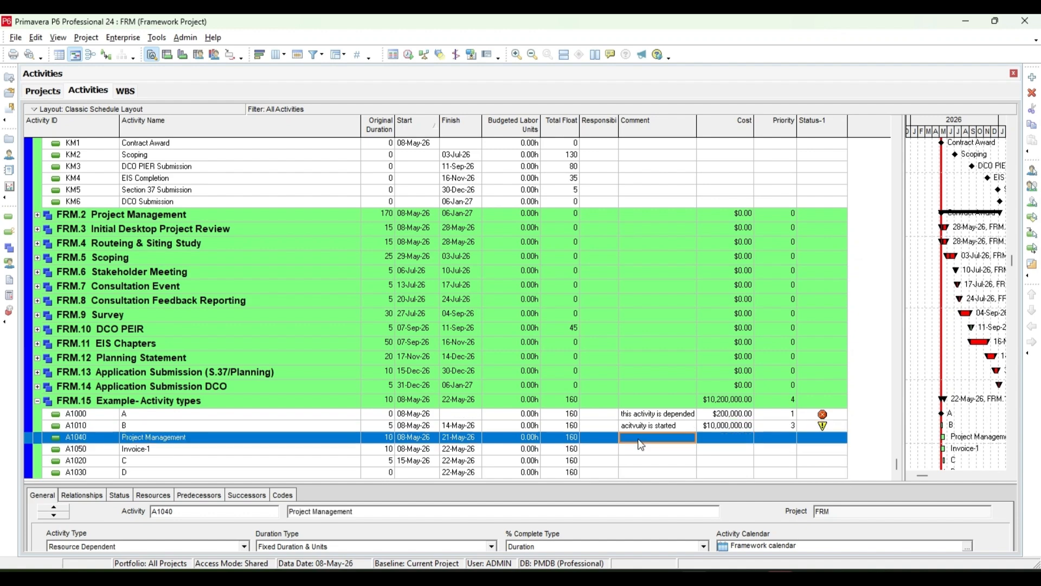
type("activity f")
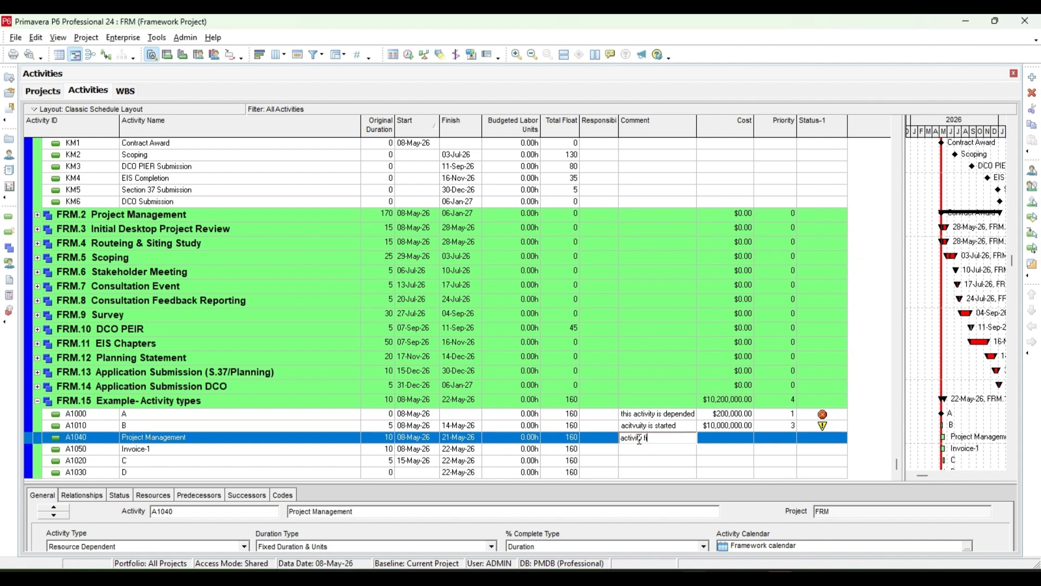
type("iniehs")
left_click(726, 437)
type("2")
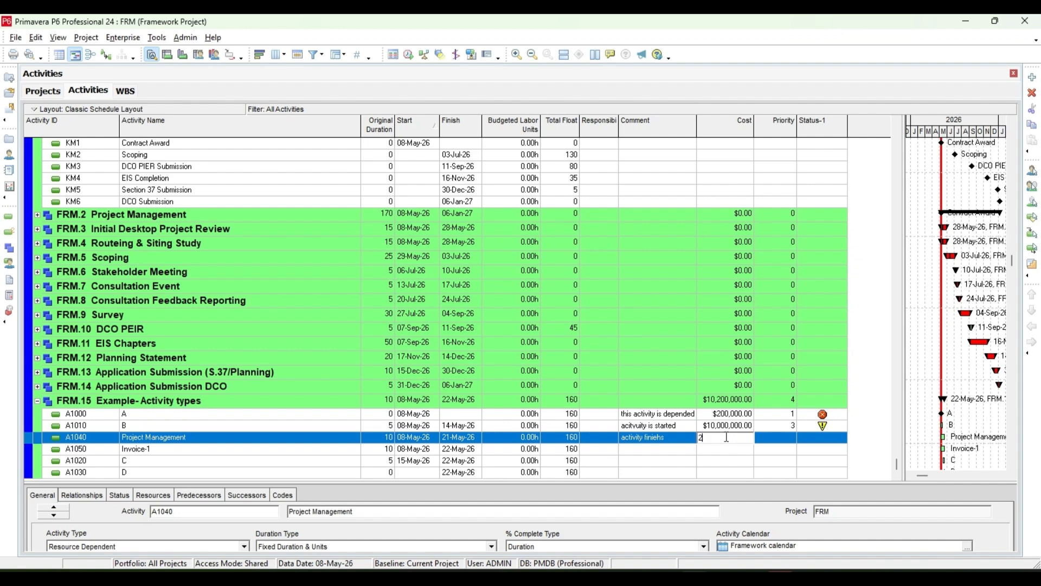
type("4")
type("0000")
Step: Set activity A1040's Priority to 2 and its Status-1 indicator to the green check
left_click(786, 439)
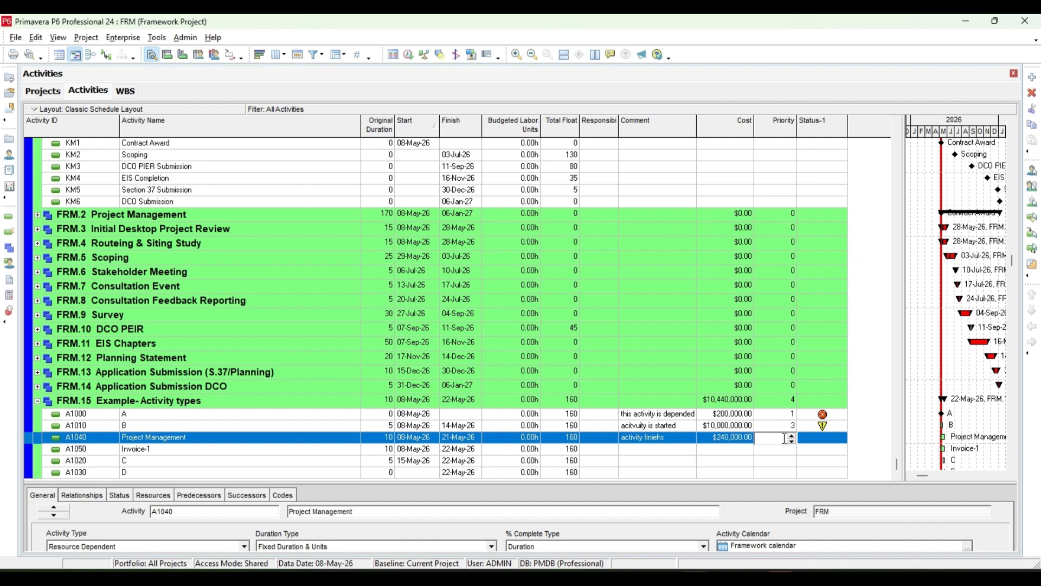
type("2")
left_click(823, 440)
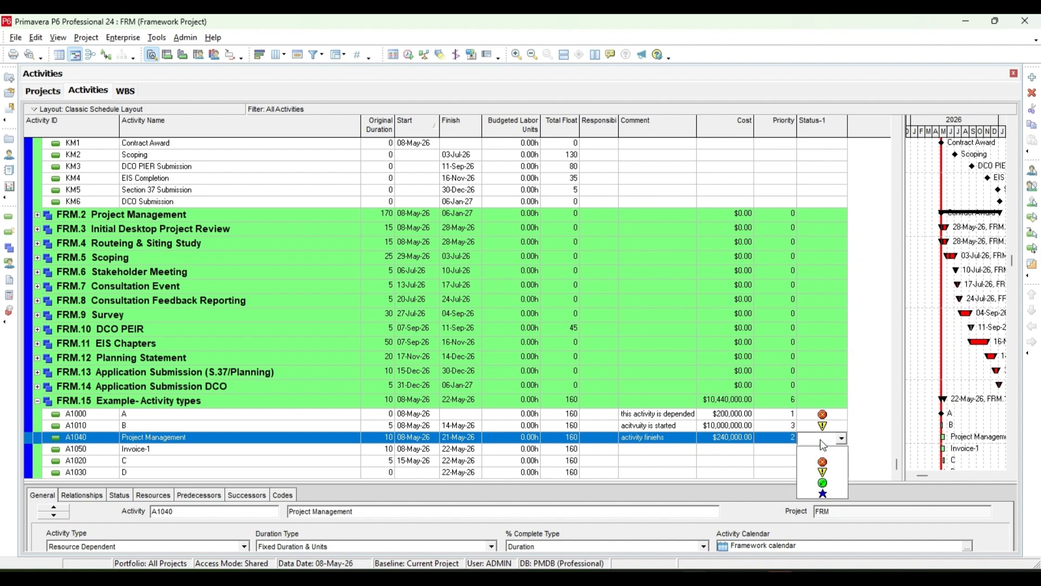
left_click(824, 482)
Step: Enter the comment "activyty payse" for activity A1020 and set its Cost to 100000
left_click(649, 460)
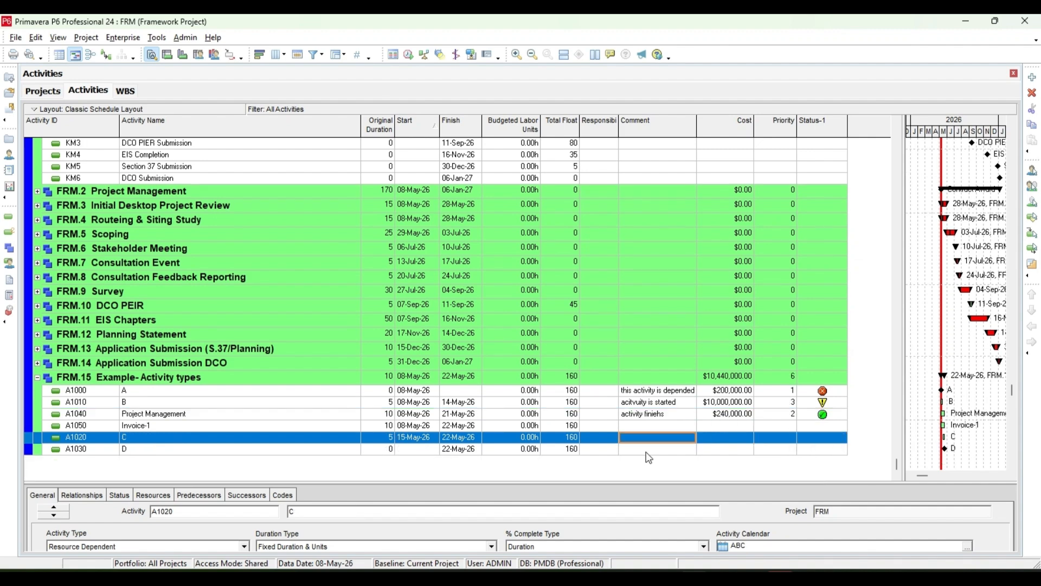
scroll(649, 458, "up", 1)
type("activyt")
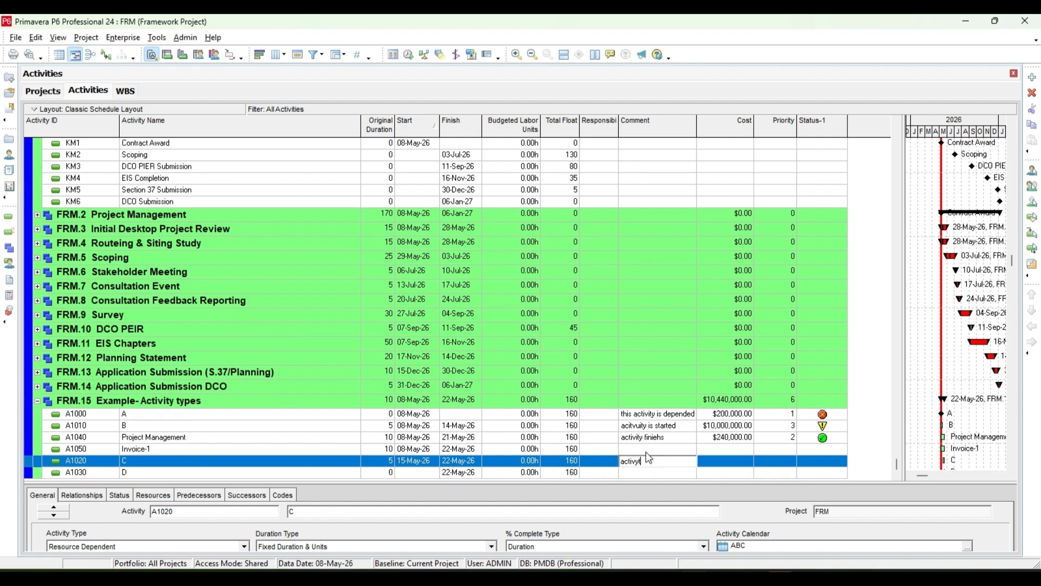
type("y dayse")
left_click(720, 463)
type("100000")
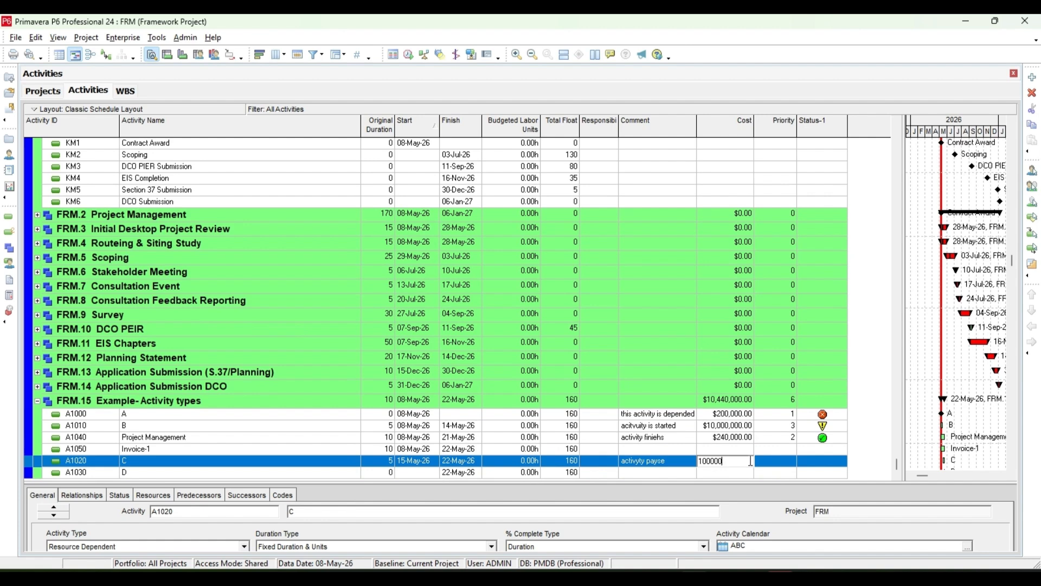
Step: Set activity A1020's Priority to 7 and its Status-1 indicator to the blue star
left_click(771, 461)
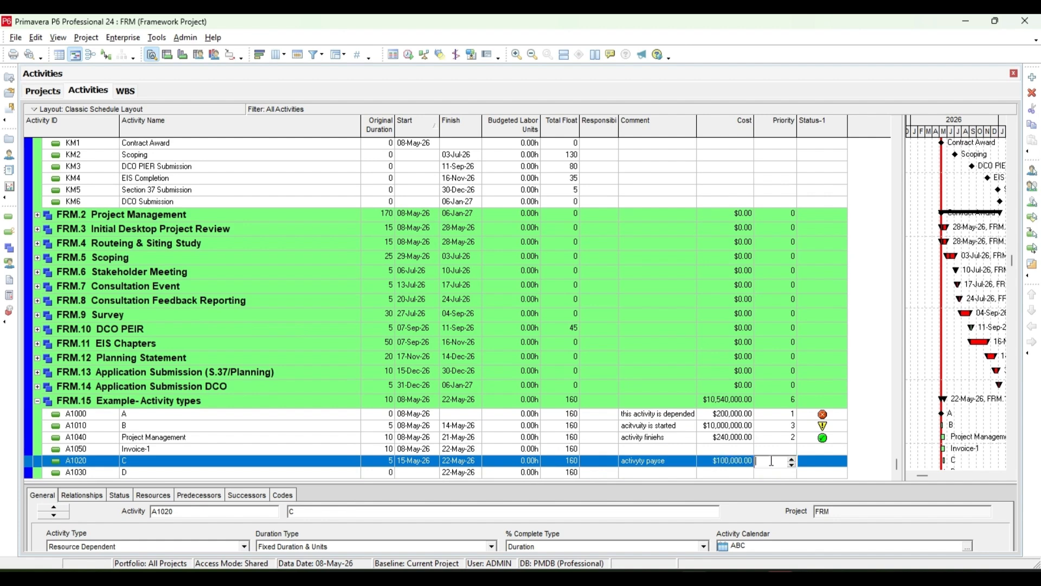
double_click(794, 459)
left_click(793, 459)
left_click(823, 462)
left_click(824, 517)
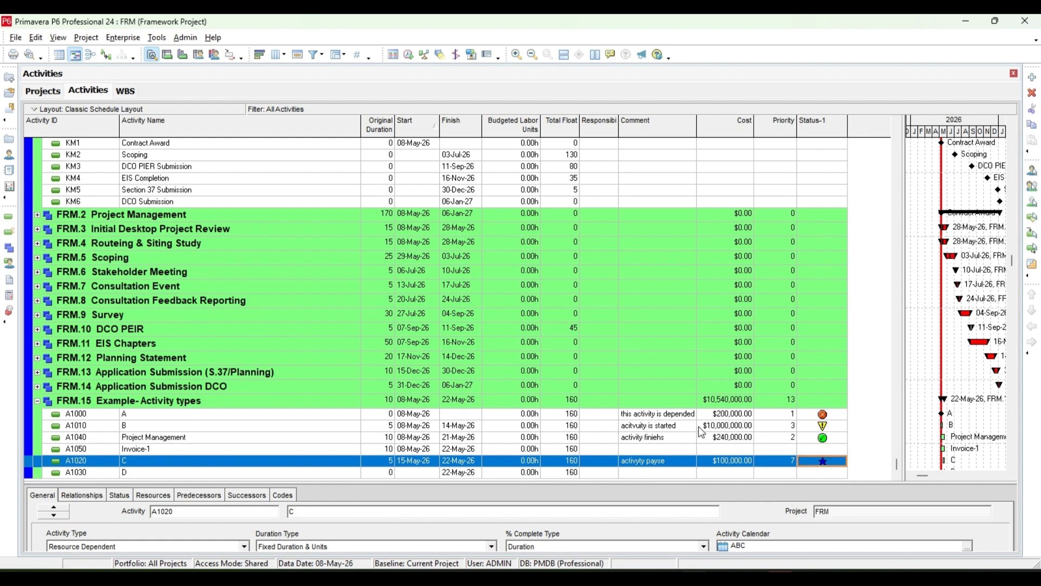